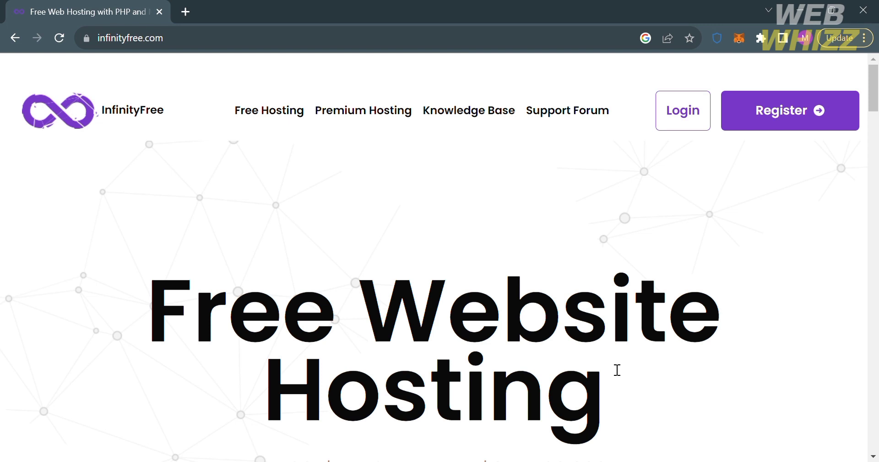
- Review the InfinityFree home page, including its free hosting features, Softaculous installer section, registration FAQ and footer
scroll(353, 417, down, 5)
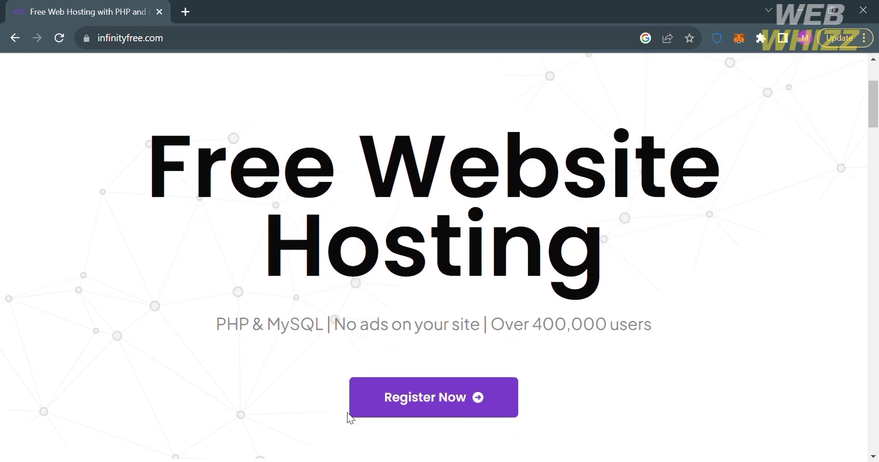
scroll(348, 415, down, 1)
scroll(348, 414, down, 2)
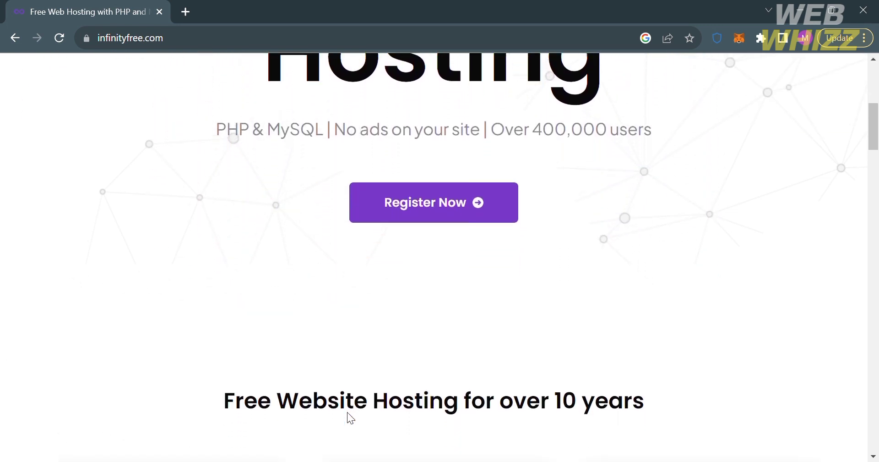
scroll(347, 411, down, 1)
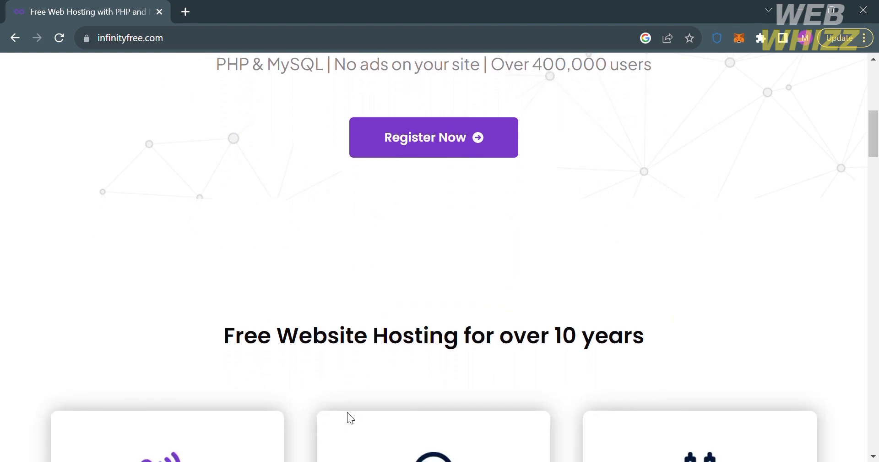
scroll(347, 412, down, 4)
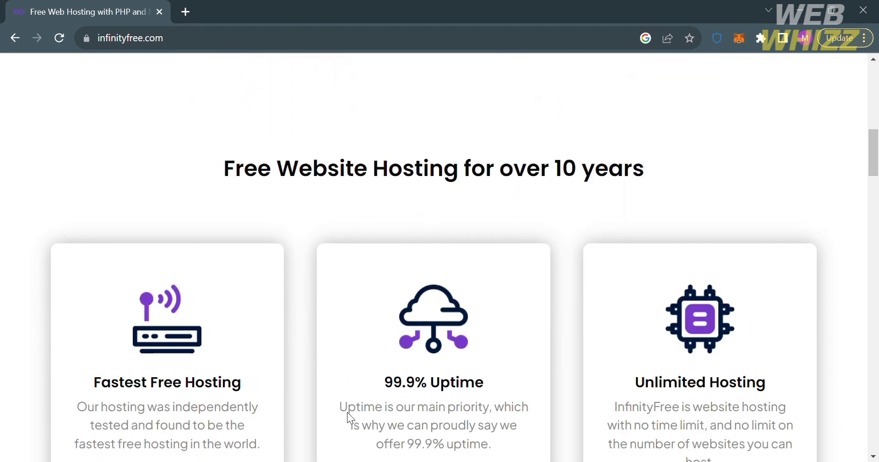
scroll(347, 411, down, 2)
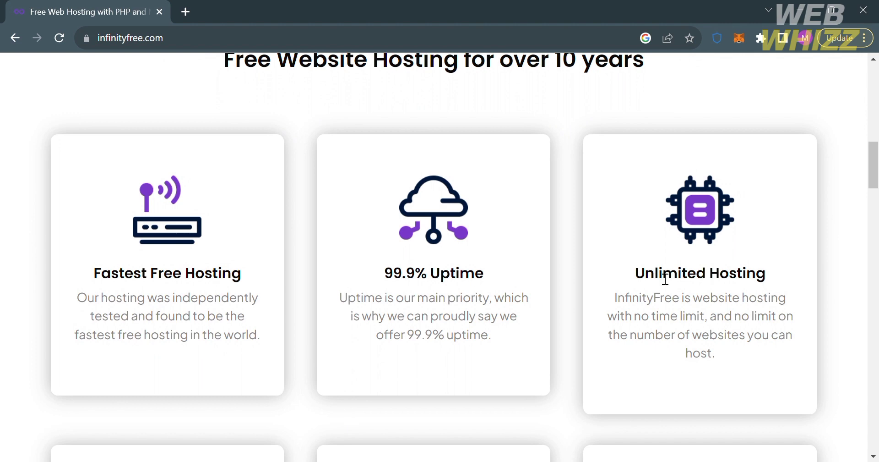
scroll(859, 294, down, 4)
scroll(859, 296, down, 7)
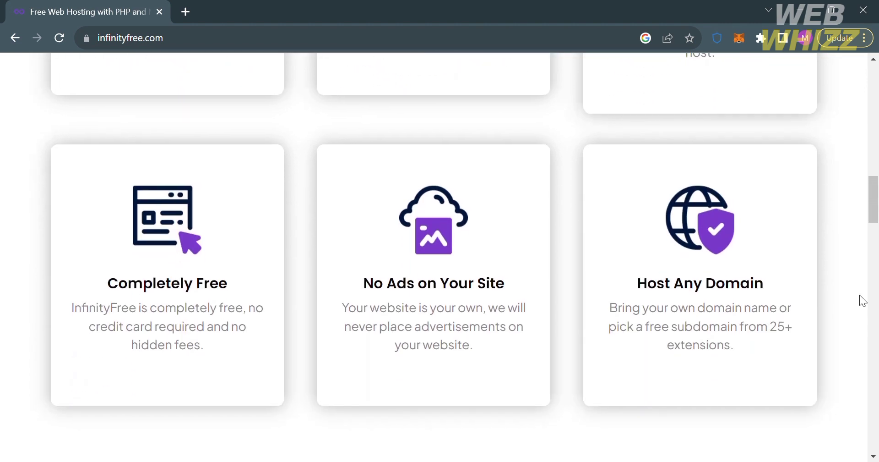
scroll(863, 301, down, 6)
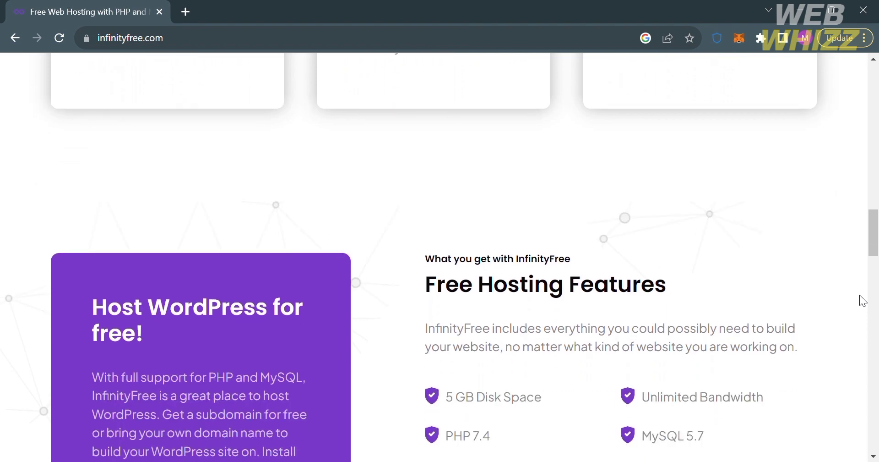
scroll(863, 301, down, 5)
scroll(863, 300, down, 8)
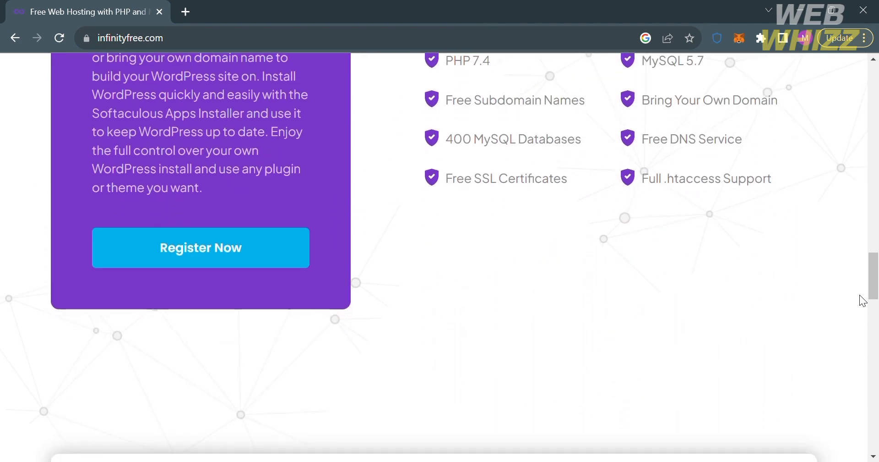
scroll(863, 300, down, 8)
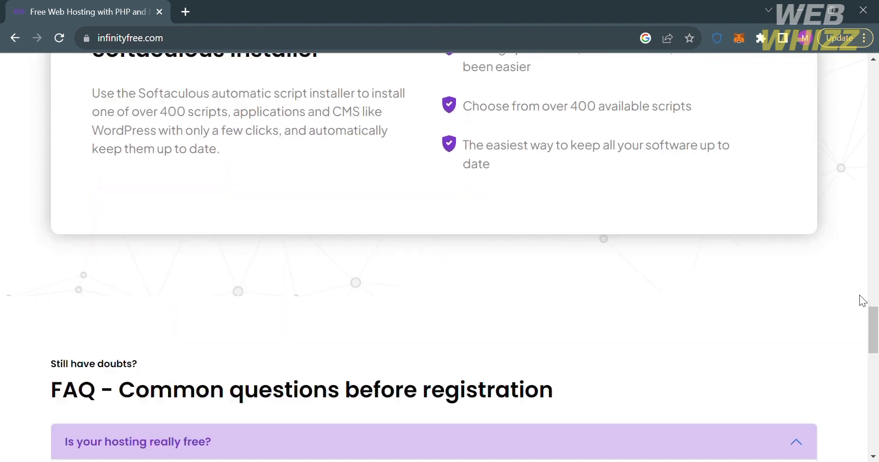
scroll(863, 301, down, 10)
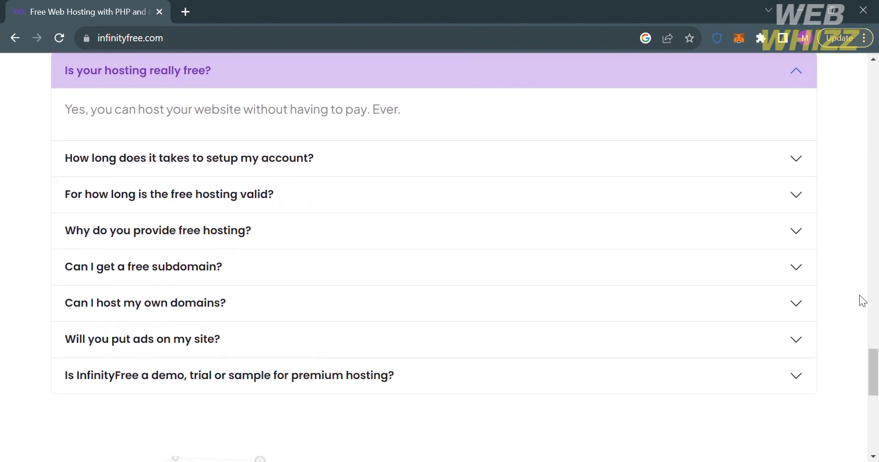
scroll(863, 300, down, 3)
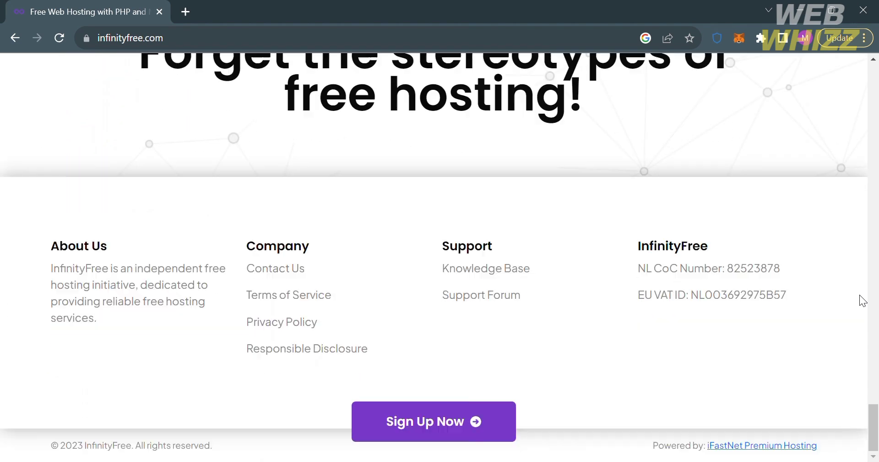
scroll(863, 301, up, 12)
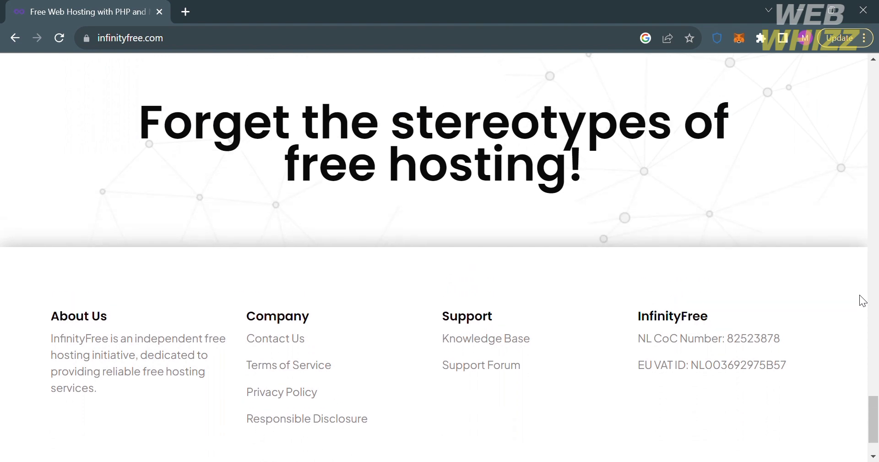
scroll(862, 300, down, 1)
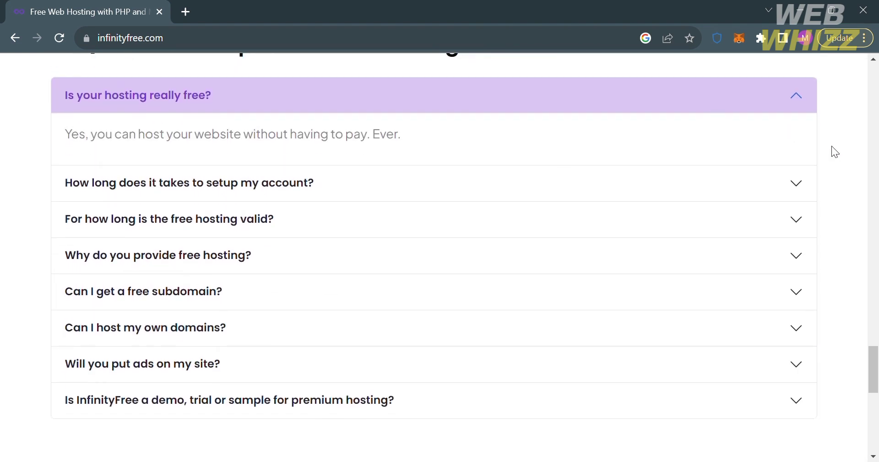
scroll(832, 146, up, 2)
scroll(832, 146, up, 20)
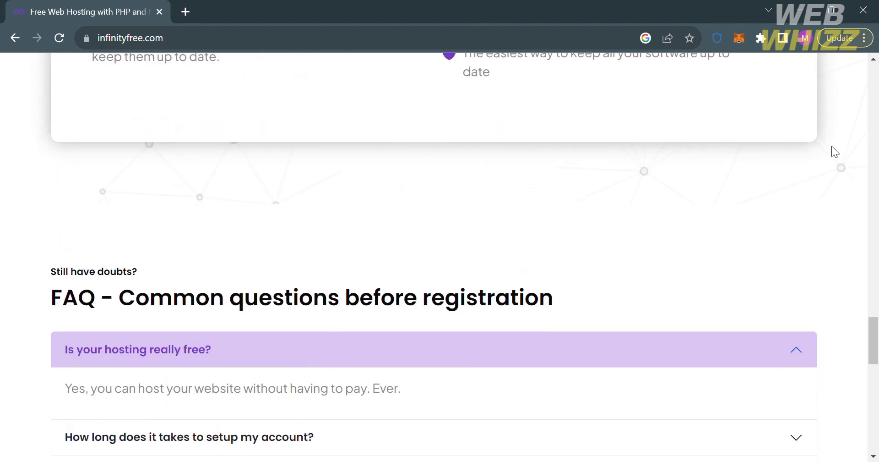
scroll(832, 147, up, 15)
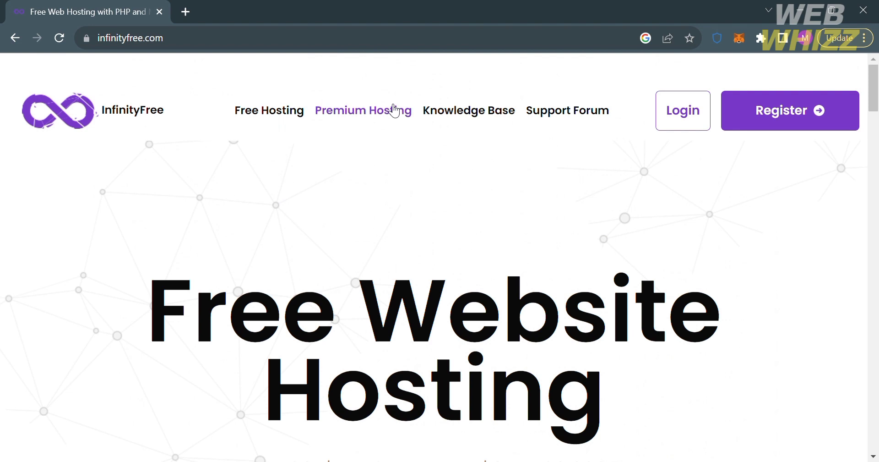
- Register for InfinityFree with the email address and verify that address through the message received in Gmail
click(801, 117)
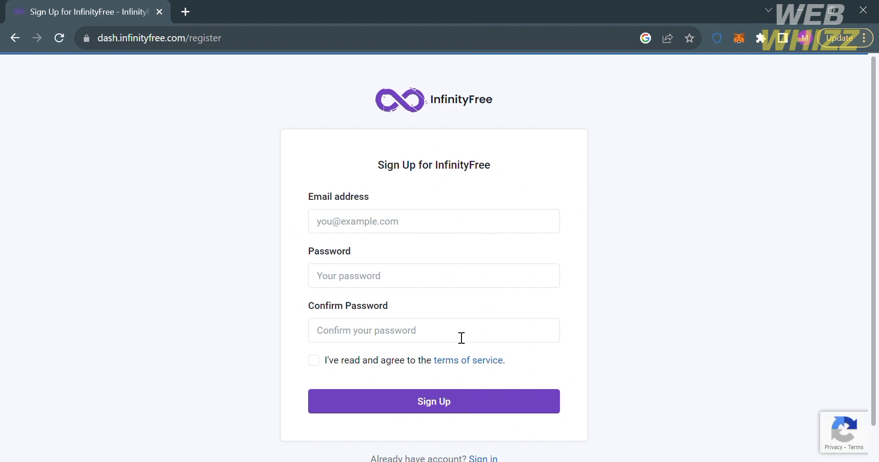
click(474, 224)
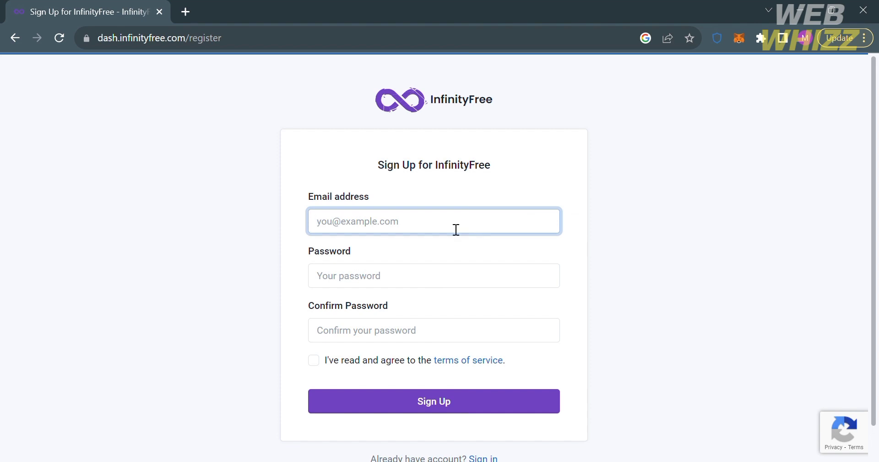
text(a)
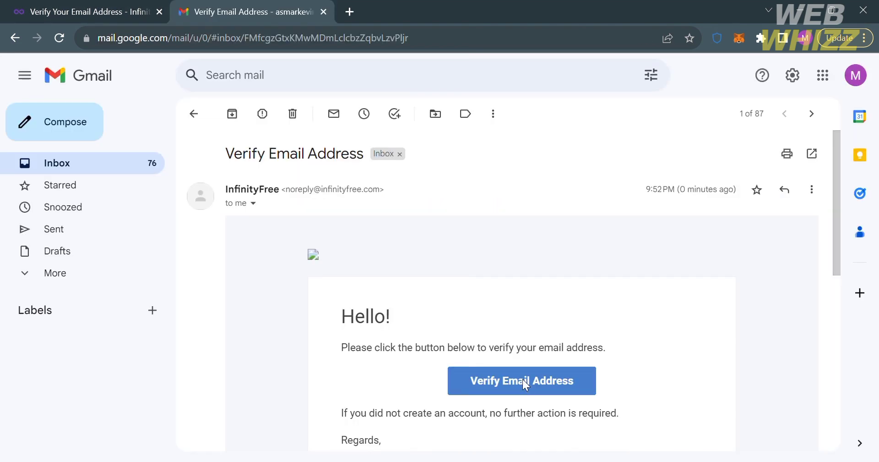
click(526, 382)
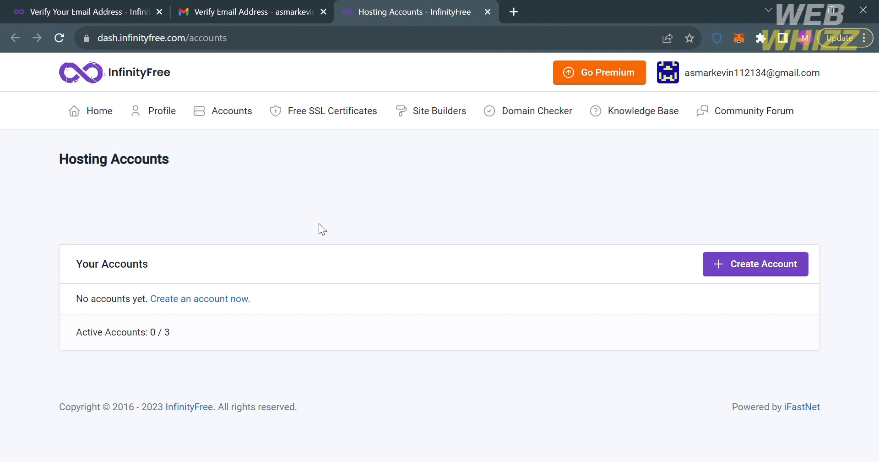
- View the user profile page and start creating a new hosting account from the Hosting Accounts page
click(147, 120)
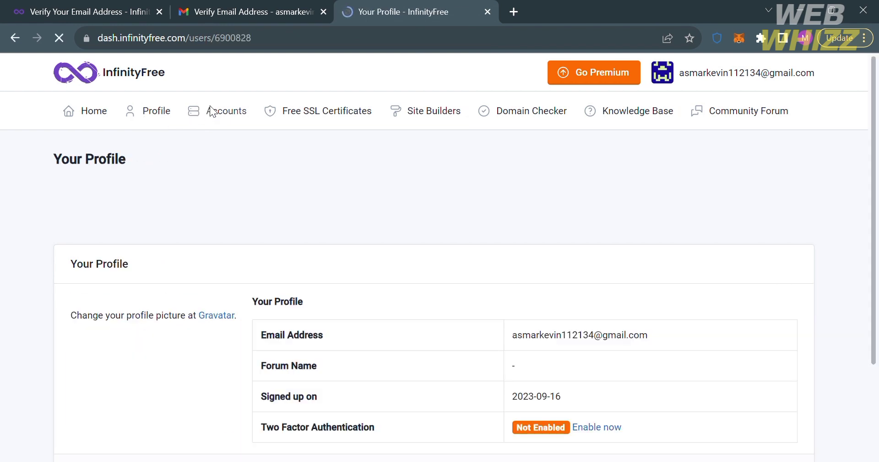
click(216, 112)
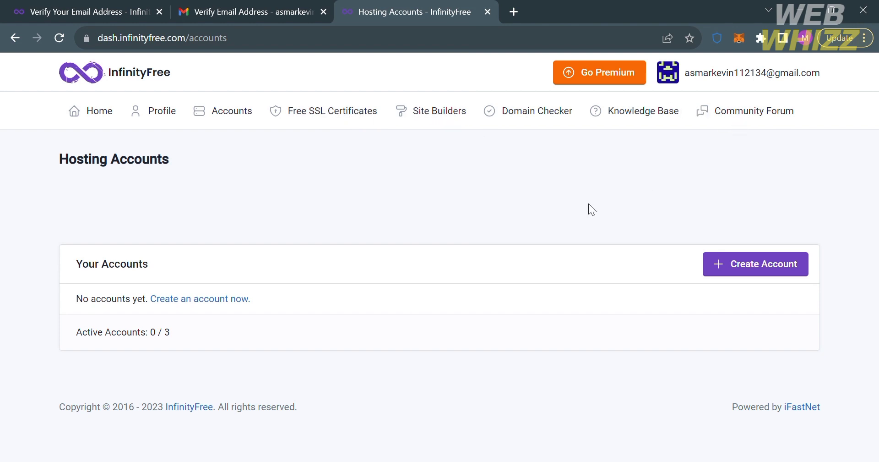
click(752, 270)
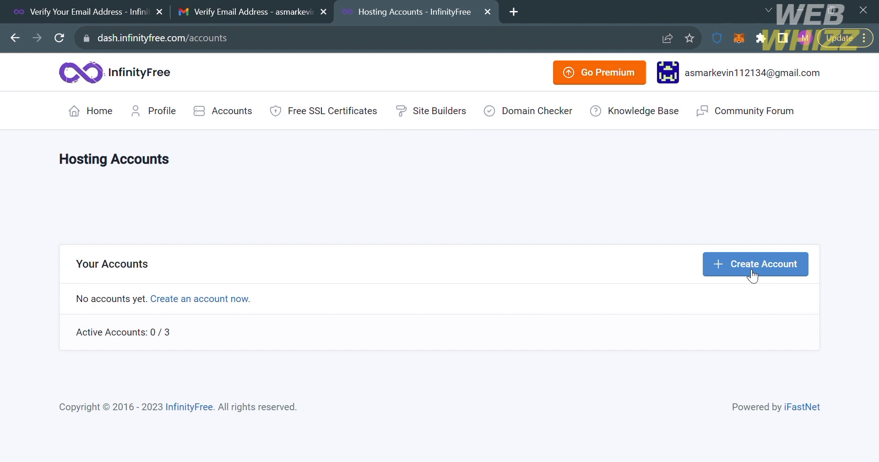
click(753, 275)
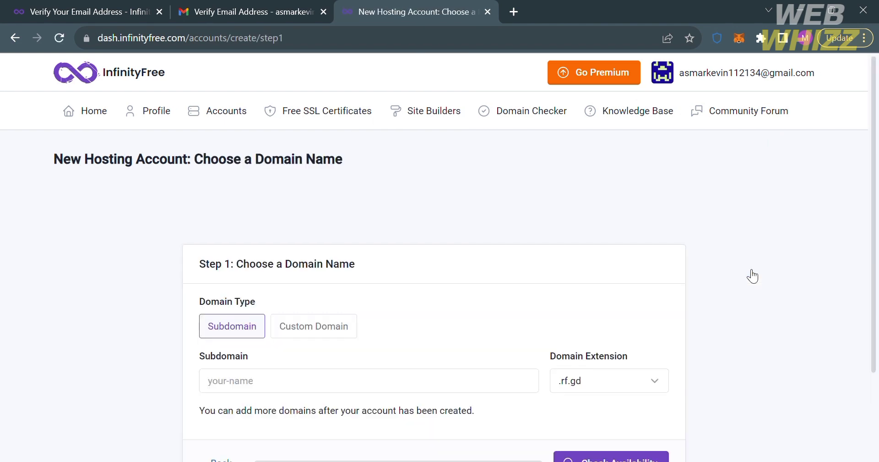
- Choose the Subdomain domain type, enter the subdomain name with the kesug.com extension, and check its availability
scroll(753, 275, down, 3)
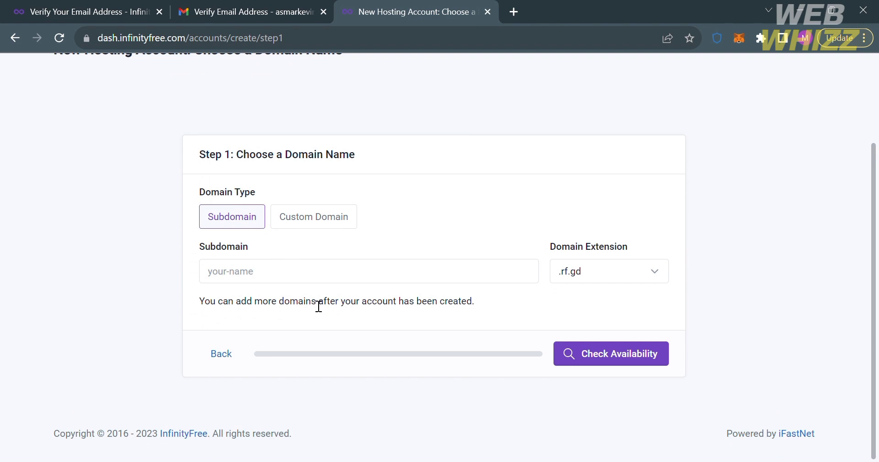
click(327, 223)
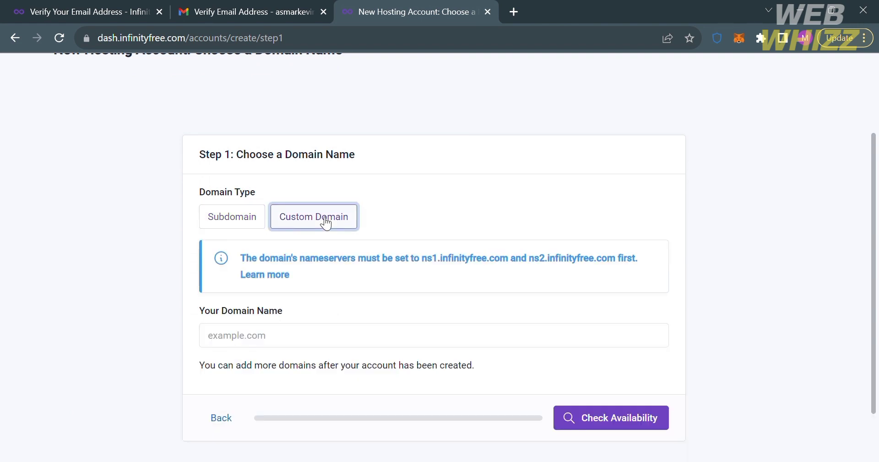
click(251, 224)
click(290, 281)
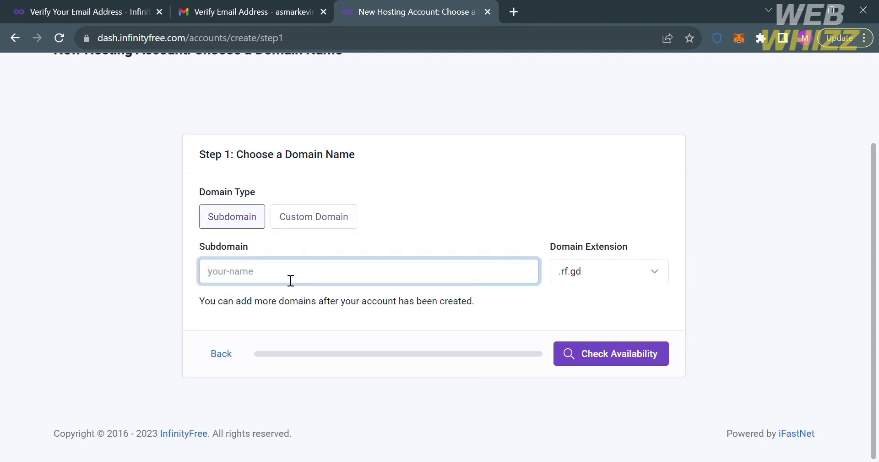
text(Asmarkevin)
click(609, 271)
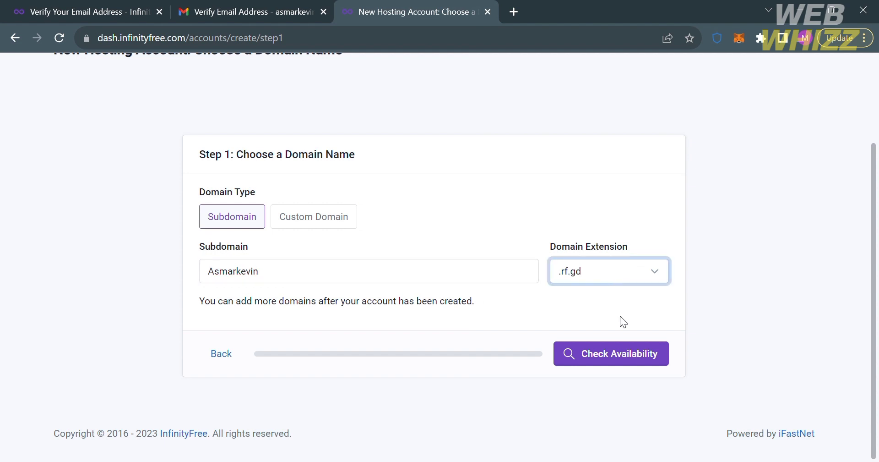
click(629, 349)
click(652, 356)
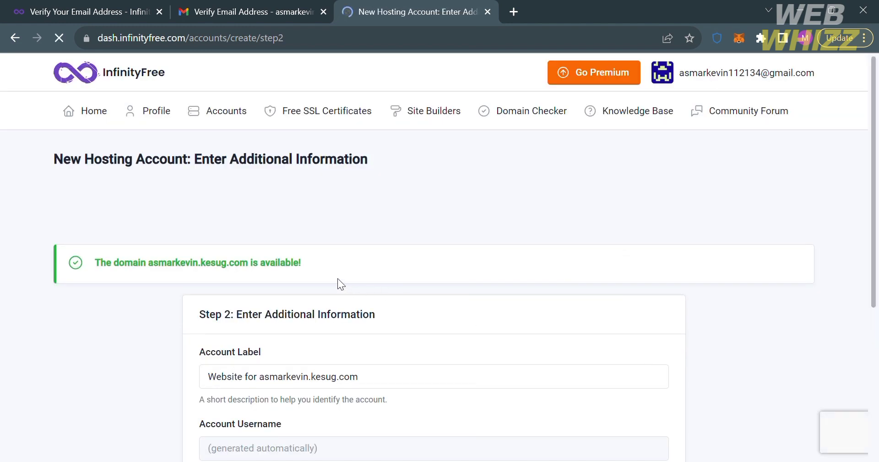
- Fill in the account password, keeping the default account label, and complete the creation of the hosting account
scroll(515, 262, down, 2)
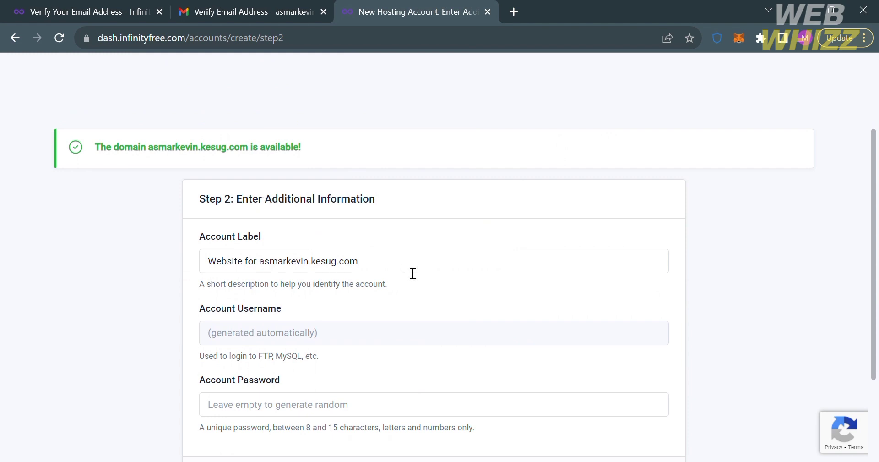
scroll(413, 273, down, 2)
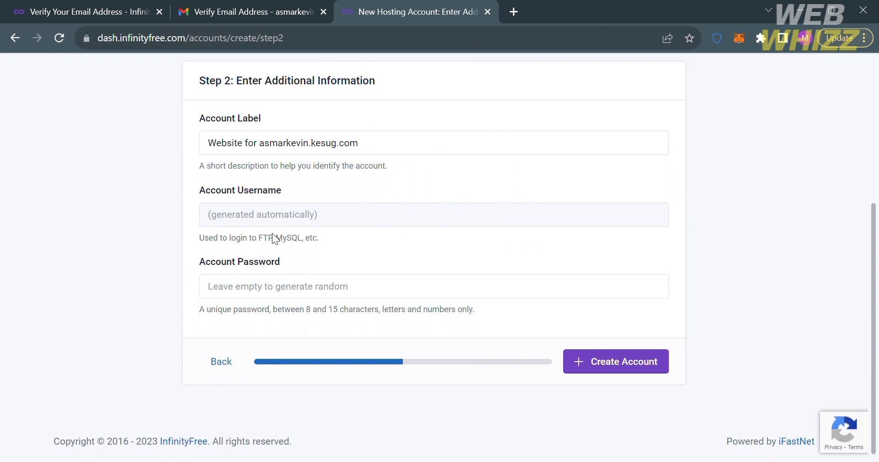
click(294, 297)
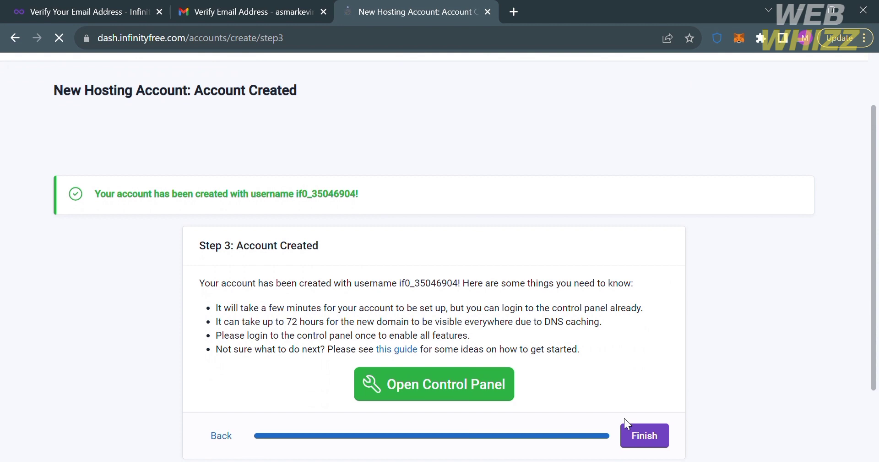
scroll(625, 418, down, 3)
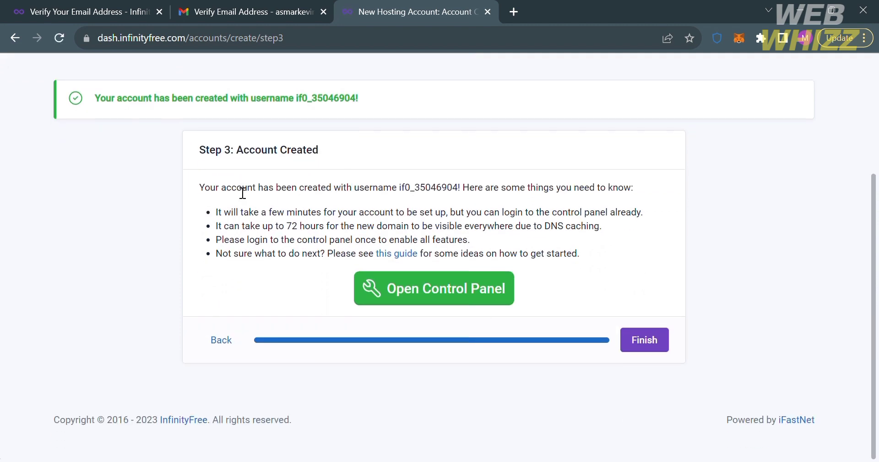
click(642, 344)
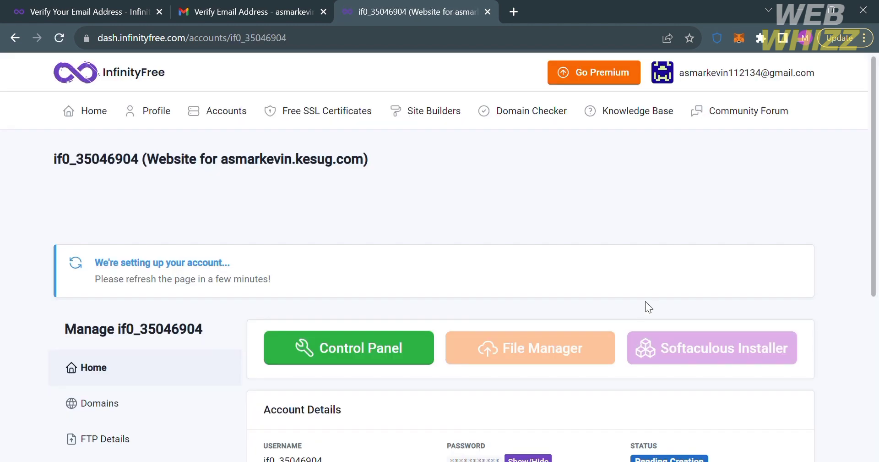
- Review the new hosting account's details, including its status, website IP, hosting volume and management options
scroll(663, 264, down, 5)
scroll(663, 264, up, 2)
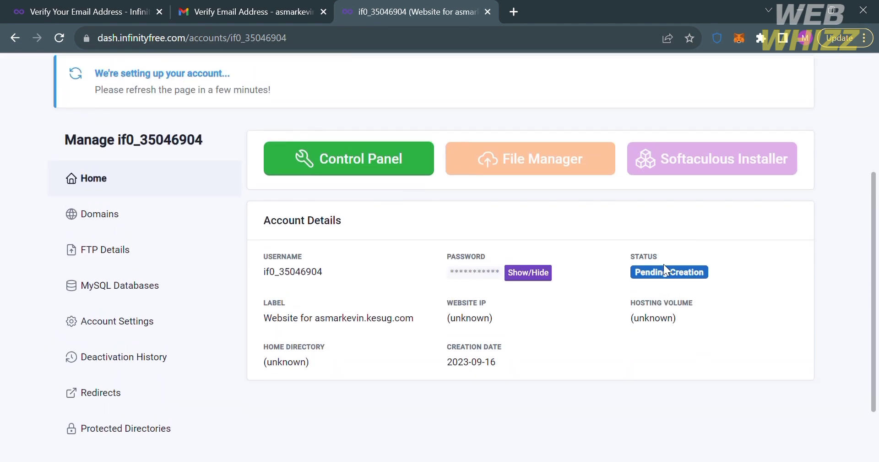
scroll(664, 264, down, 1)
scroll(664, 265, down, 1)
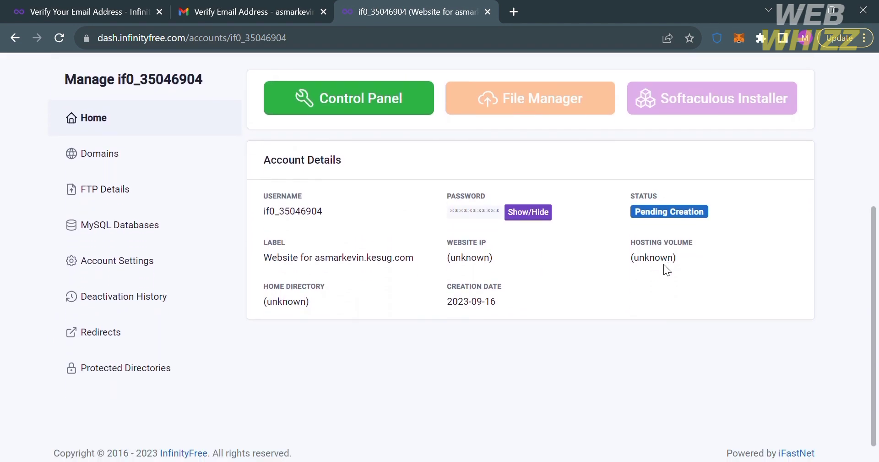
- Refresh the hosting account page and check the account's status and details
scroll(663, 265, up, 5)
scroll(664, 264, down, 4)
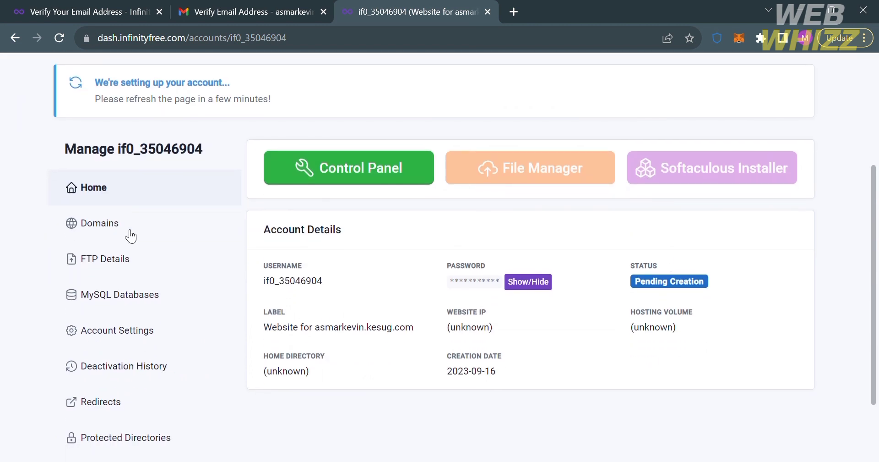
key(F5)
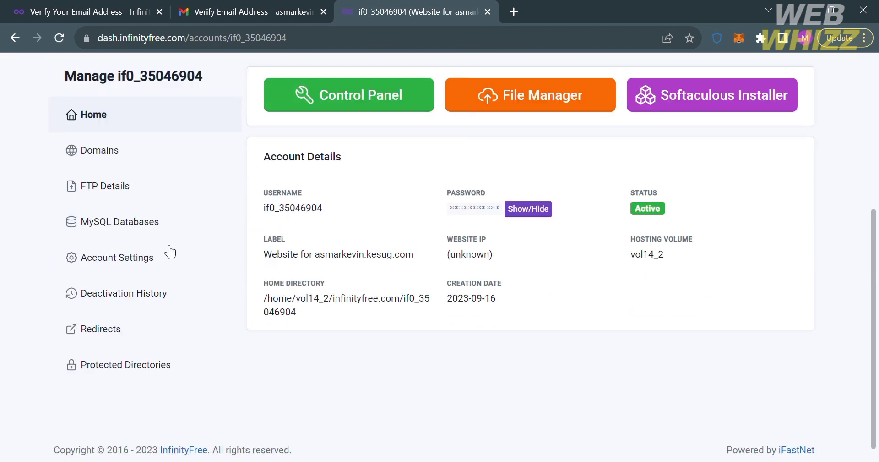
scroll(320, 335, up, 2)
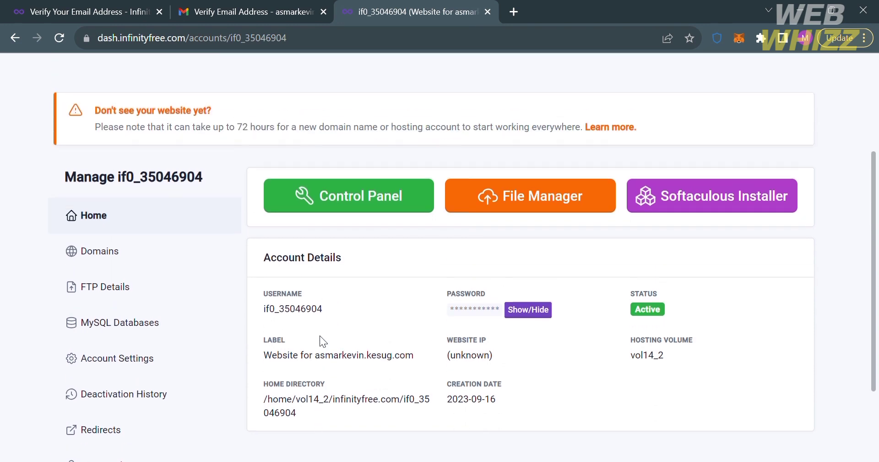
scroll(320, 336, up, 1)
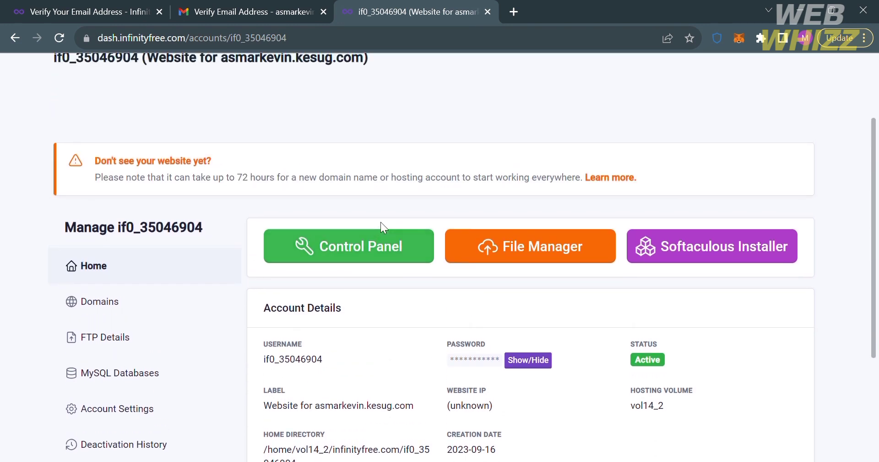
- Open the hosting account's control panel and approve receiving service notification emails
click(386, 249)
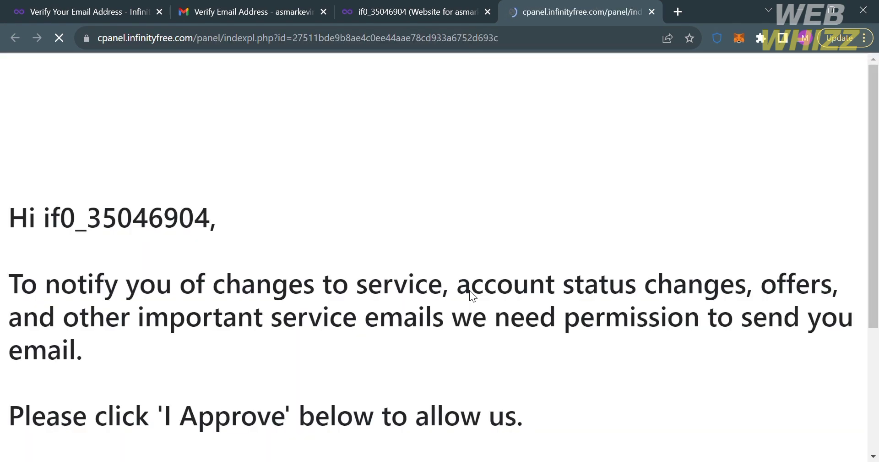
scroll(469, 289, down, 5)
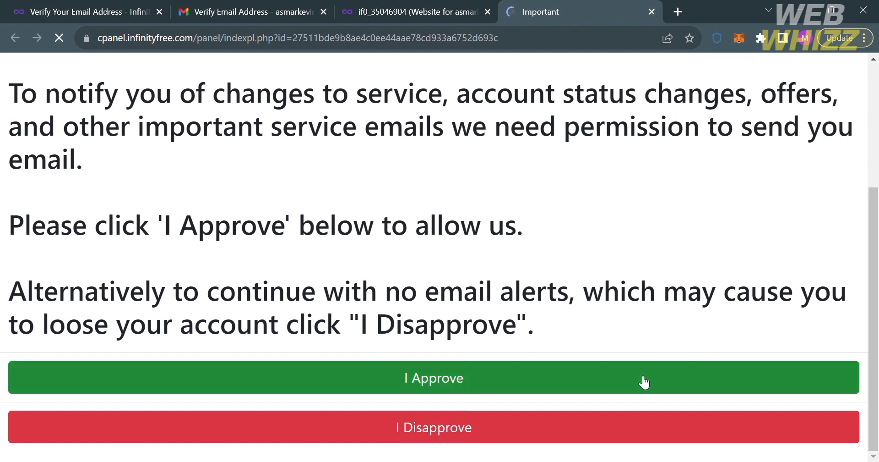
click(611, 384)
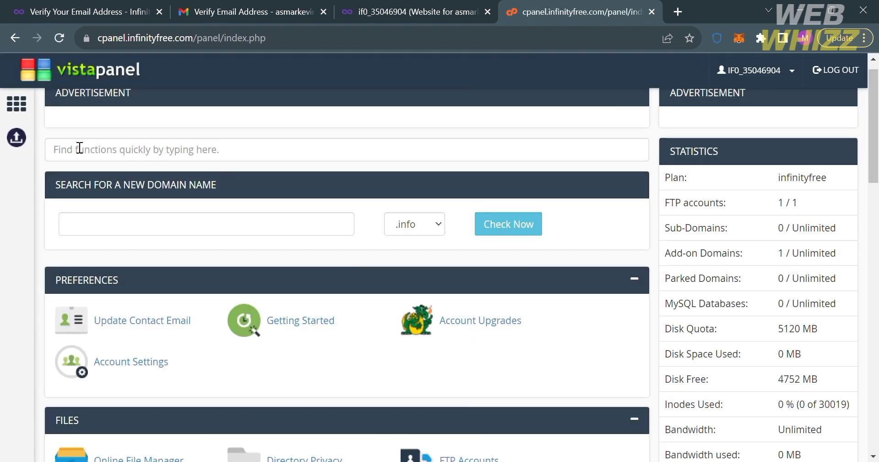
- Examine the control panel's function groups, from Preferences, Files, Databases and Domains through Email, Metrics, Security, Software, Advanced and Support
scroll(106, 200, down, 1)
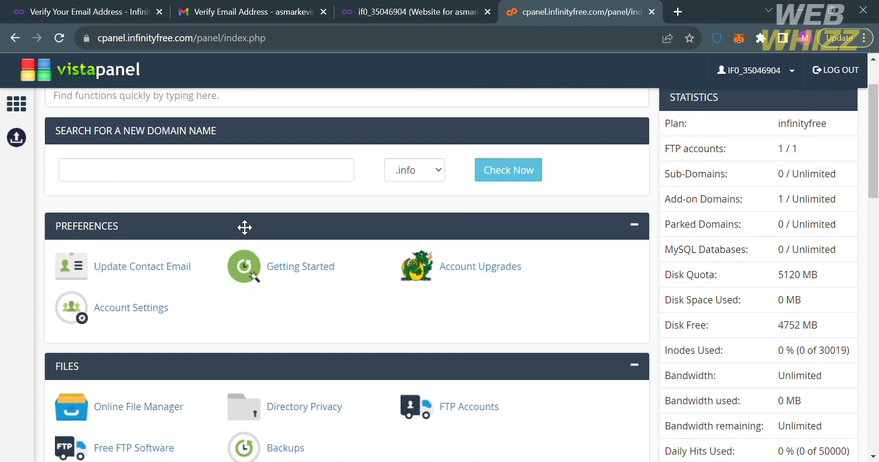
scroll(332, 302, down, 1)
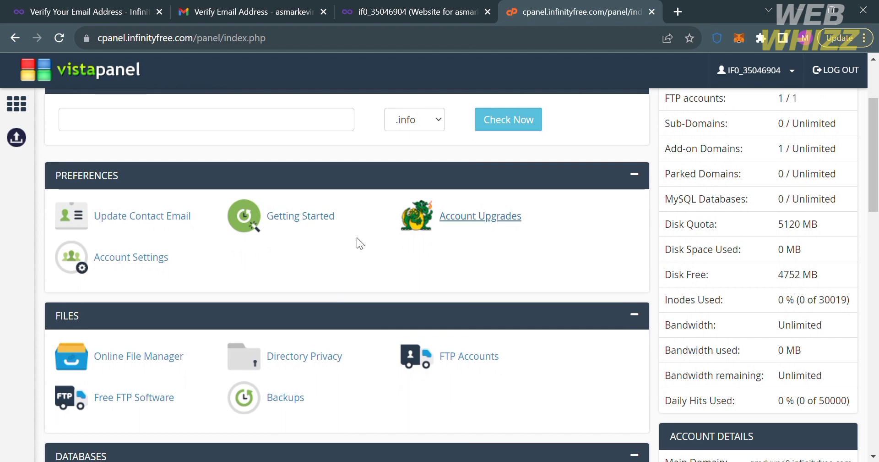
scroll(138, 270, down, 2)
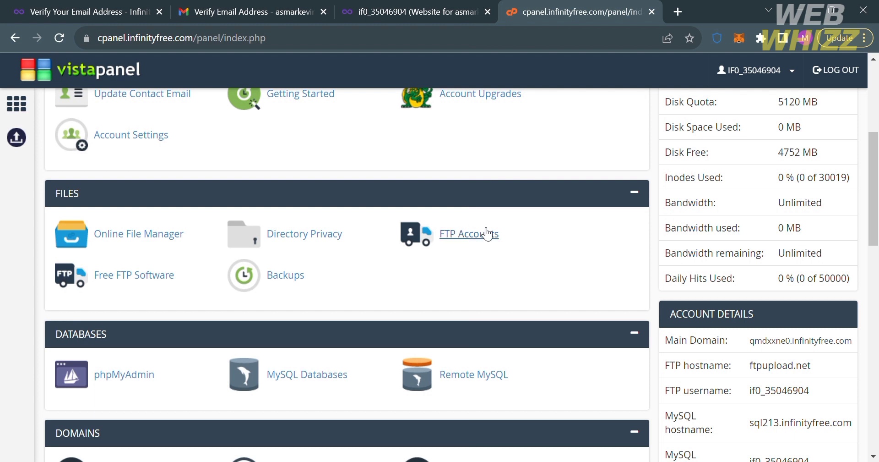
scroll(486, 243, down, 1)
scroll(486, 242, down, 2)
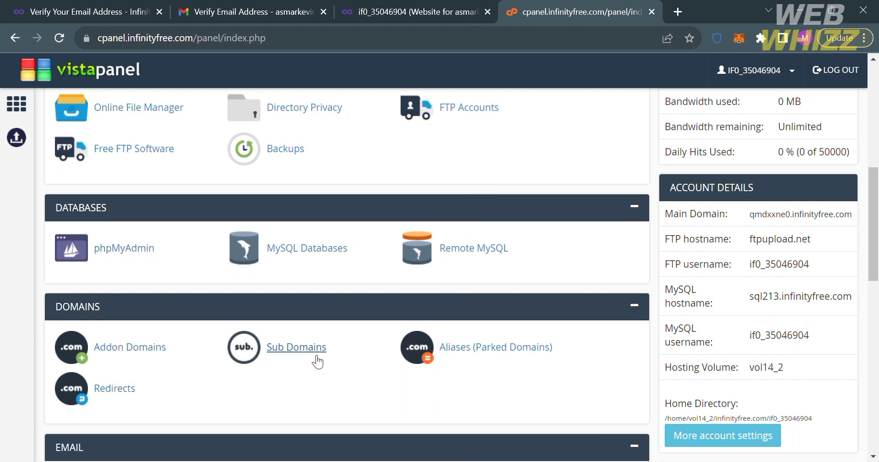
scroll(432, 384, down, 3)
scroll(433, 384, down, 1)
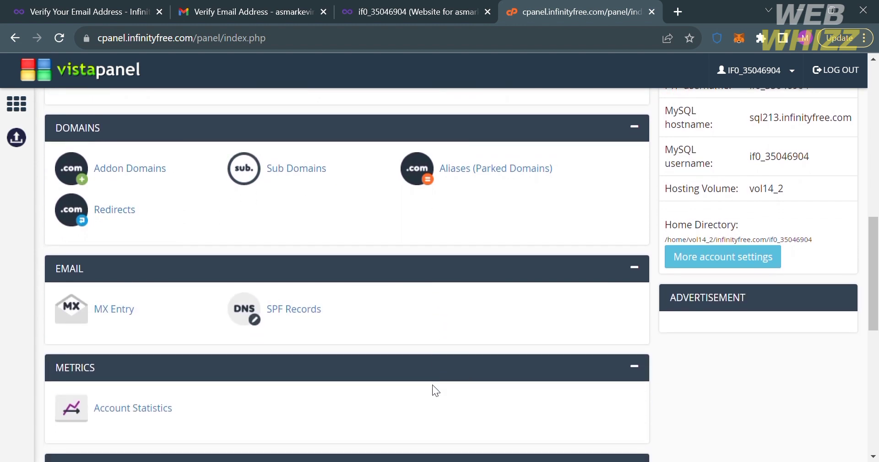
scroll(358, 388, down, 4)
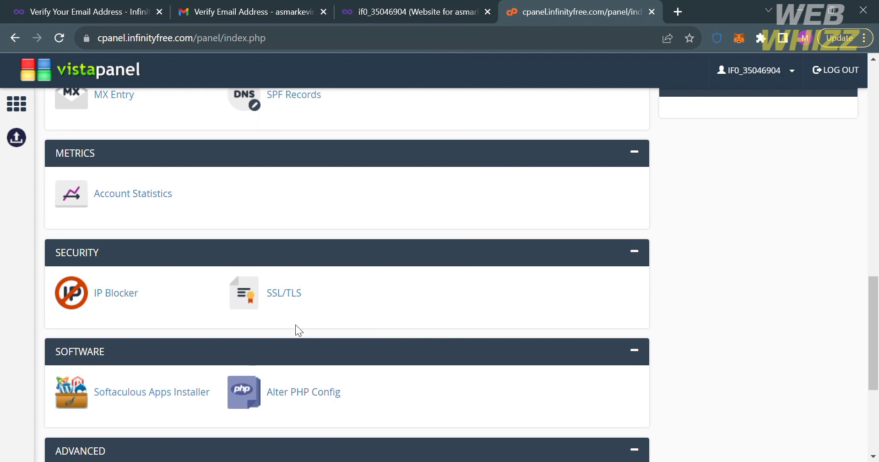
scroll(154, 394, down, 1)
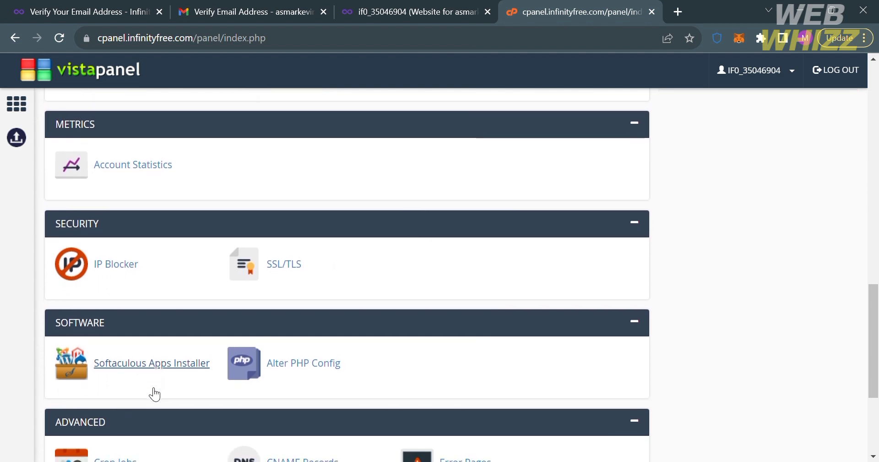
scroll(154, 394, down, 3)
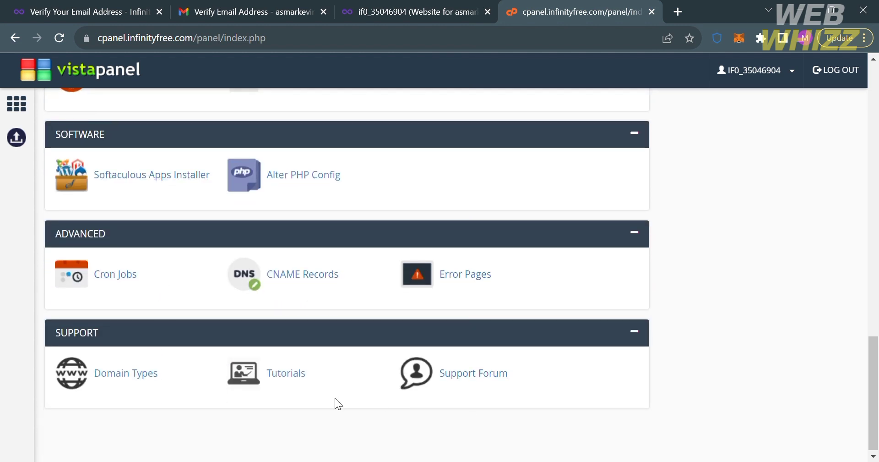
scroll(557, 388, down, 1)
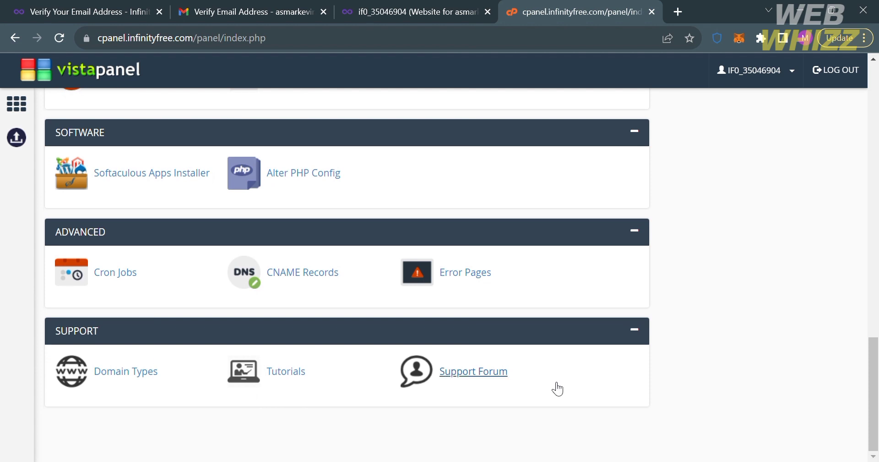
- Review the control panel's account details and statistics, highlighting the free disk space value
scroll(557, 389, up, 10)
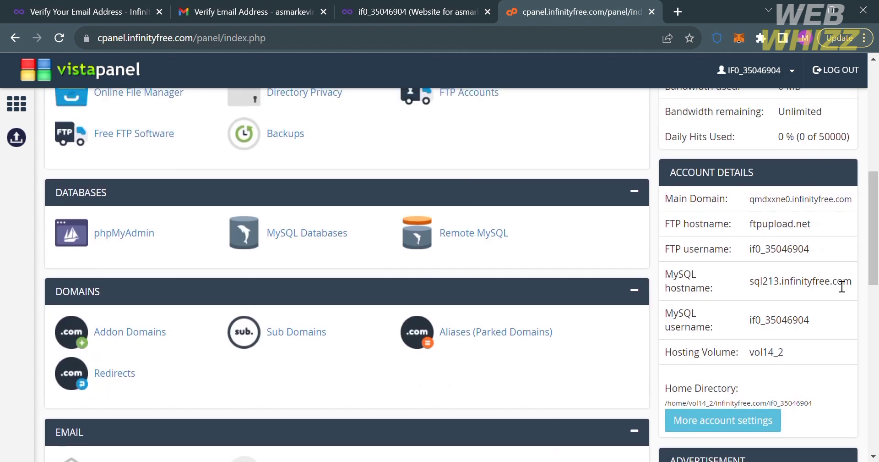
scroll(823, 309, up, 4)
scroll(823, 307, up, 3)
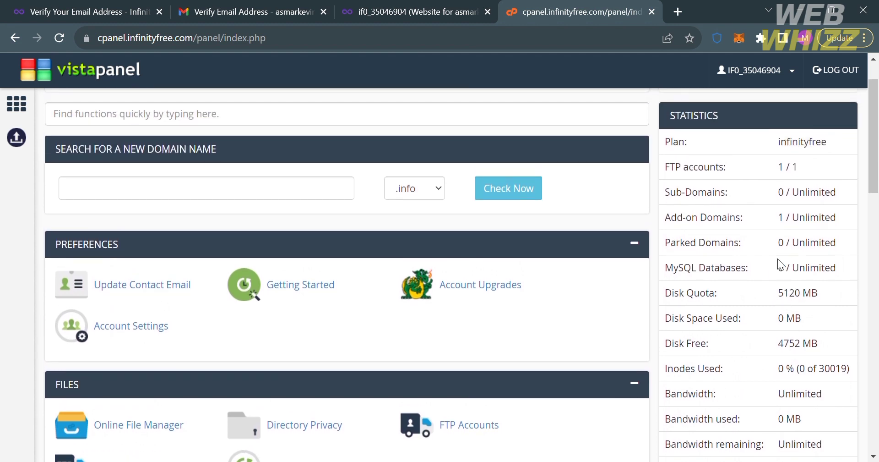
drag(779, 344, 823, 351)
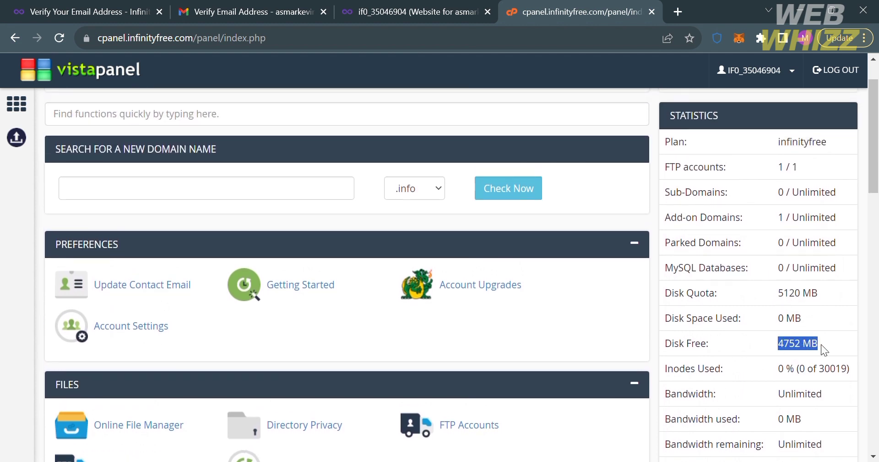
click(766, 345)
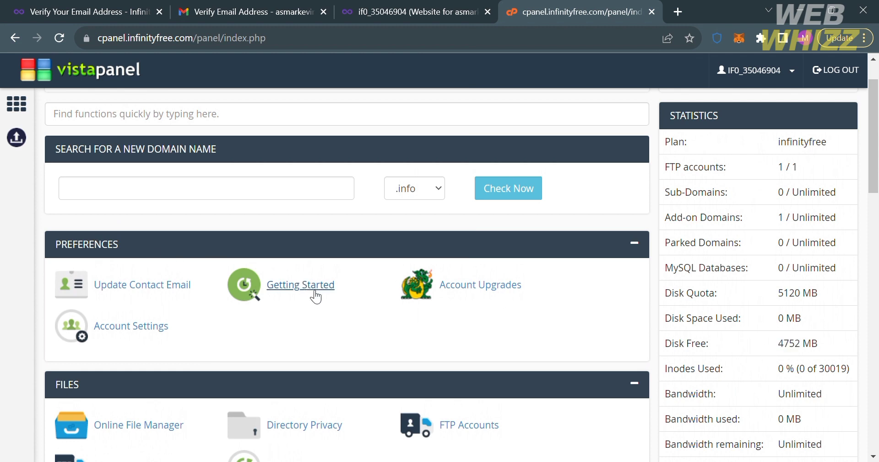
- Open the Upgrade to Premium page and review its hosting plans, payment terms, free domain search and payment methods
click(18, 139)
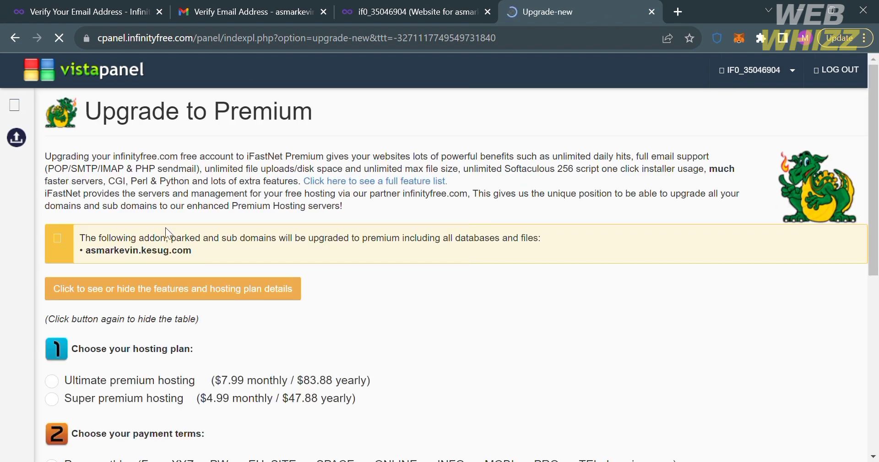
scroll(174, 243, down, 4)
scroll(173, 243, down, 2)
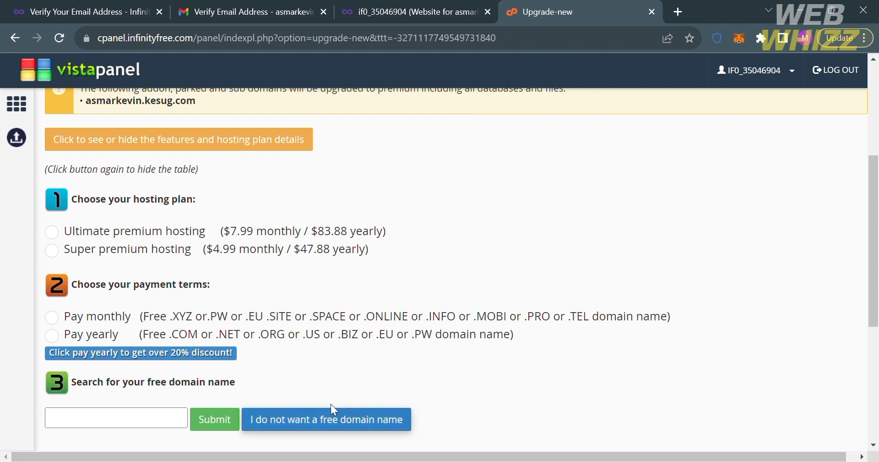
scroll(160, 327, down, 1)
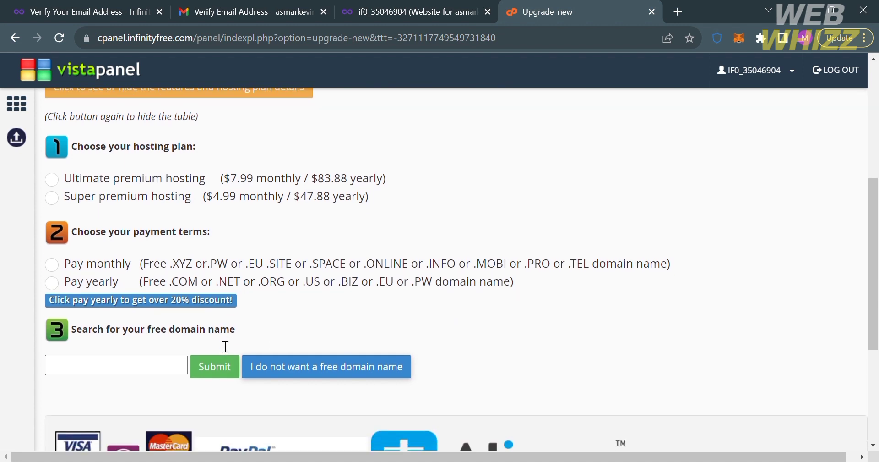
scroll(129, 374, down, 2)
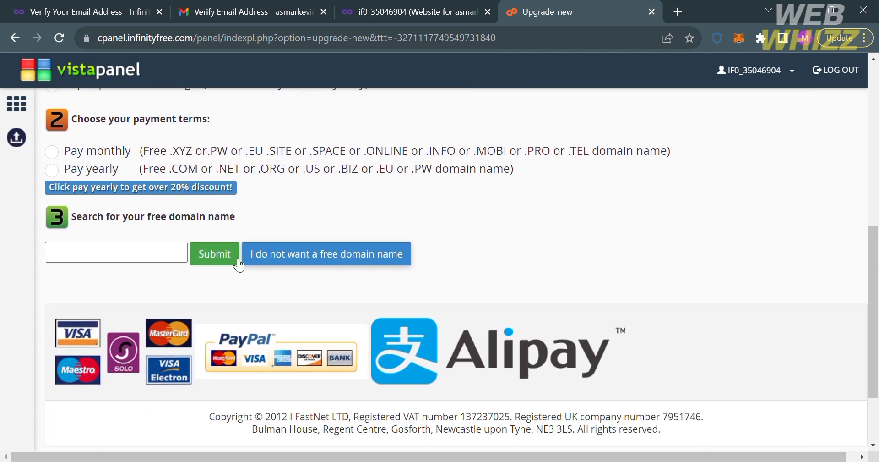
scroll(319, 323, down, 2)
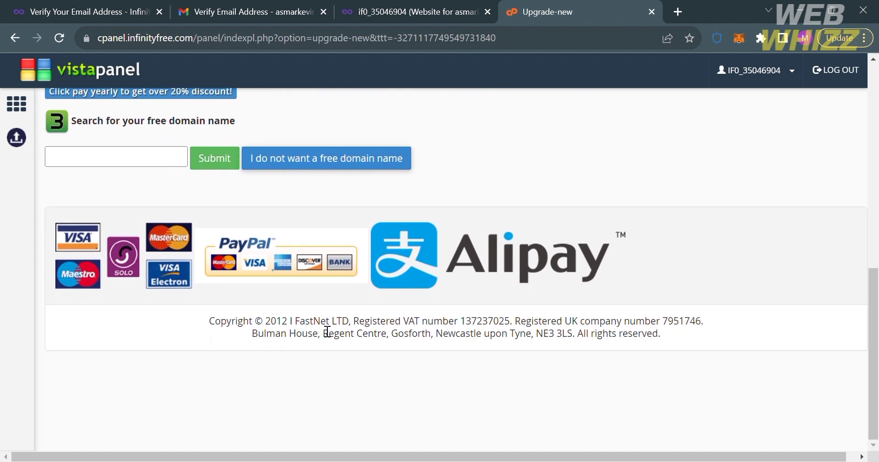
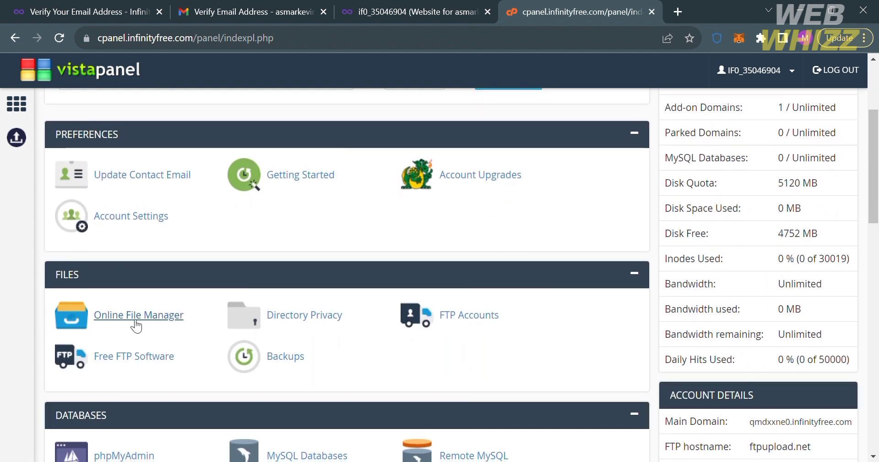
- Open the Online File Manager, view the "DO NOT UPLOAD FILES HERE" file in the editor, and close it without editing
click(131, 319)
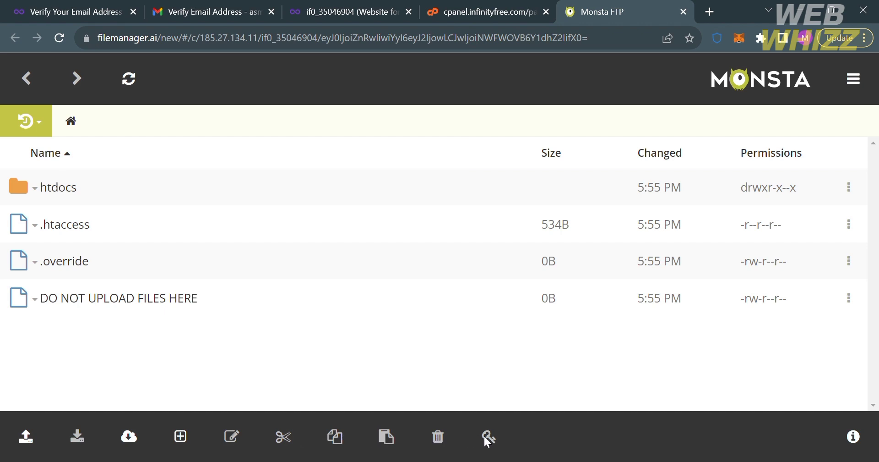
right_click(87, 310)
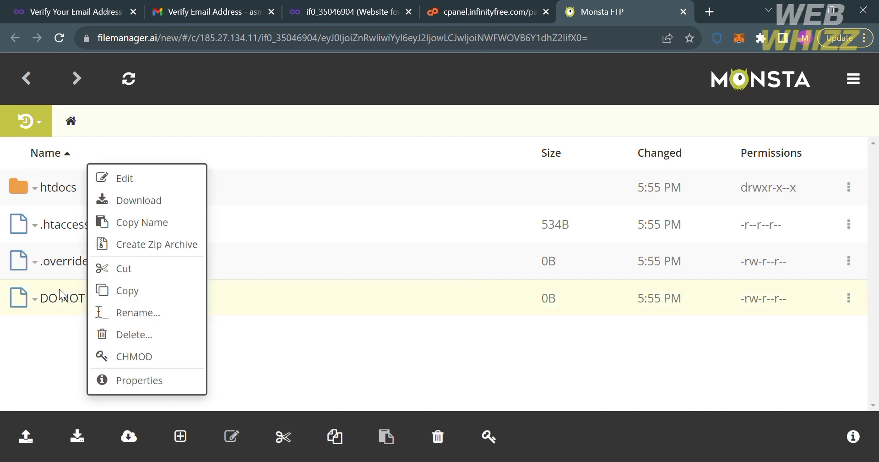
click(178, 182)
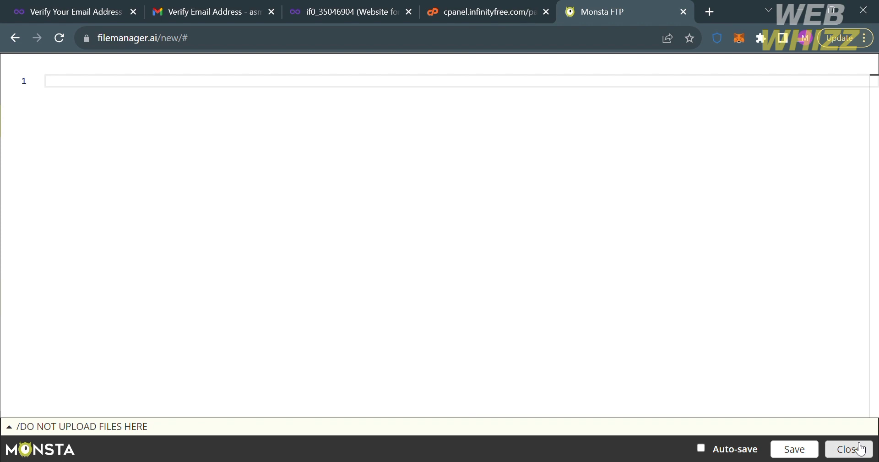
click(167, 91)
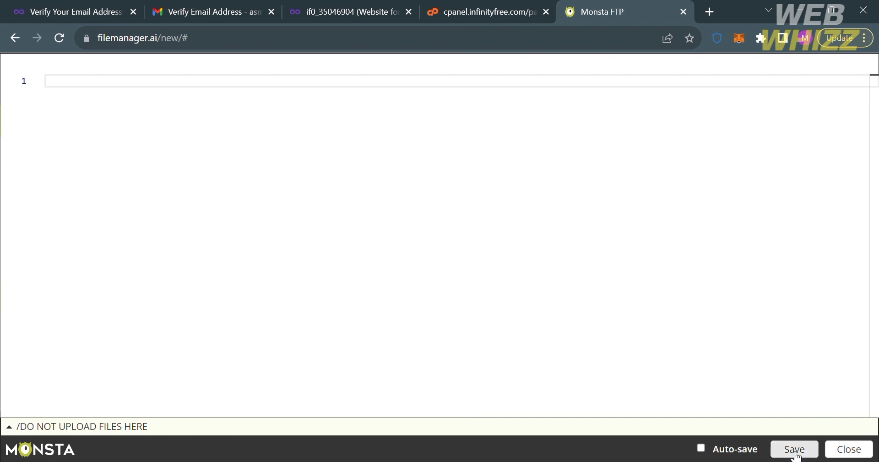
click(866, 455)
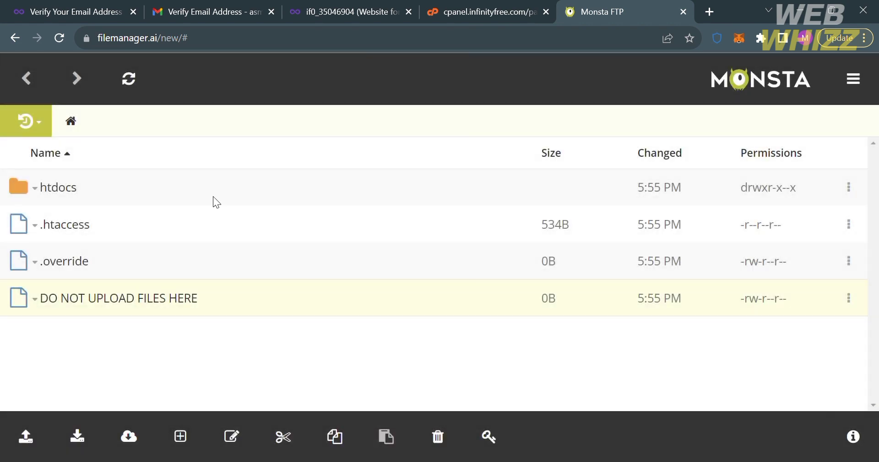
- Select the .htaccess file and view the file operations available for it
click(231, 233)
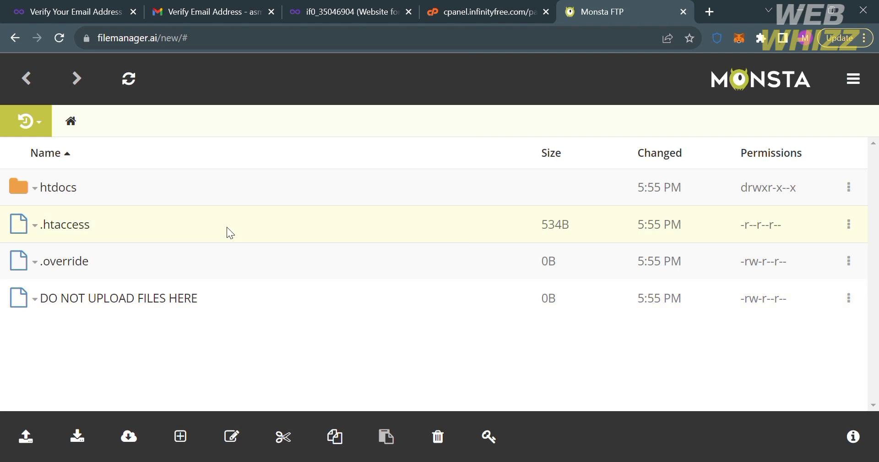
right_click(230, 232)
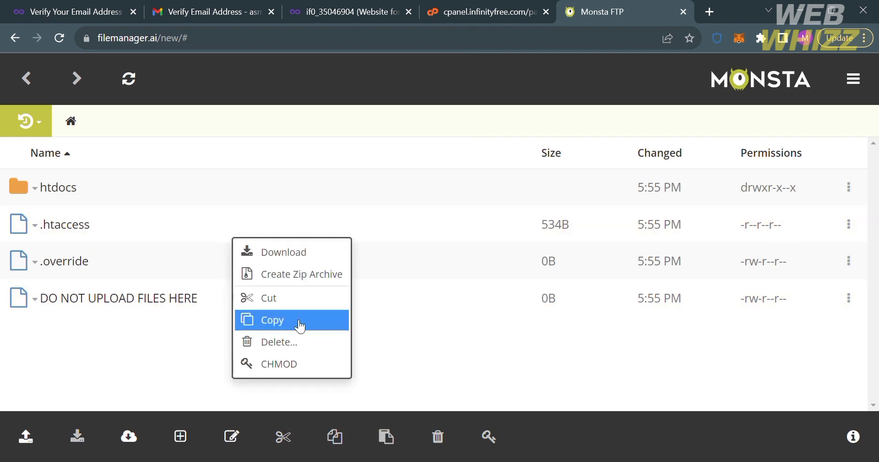
click(136, 233)
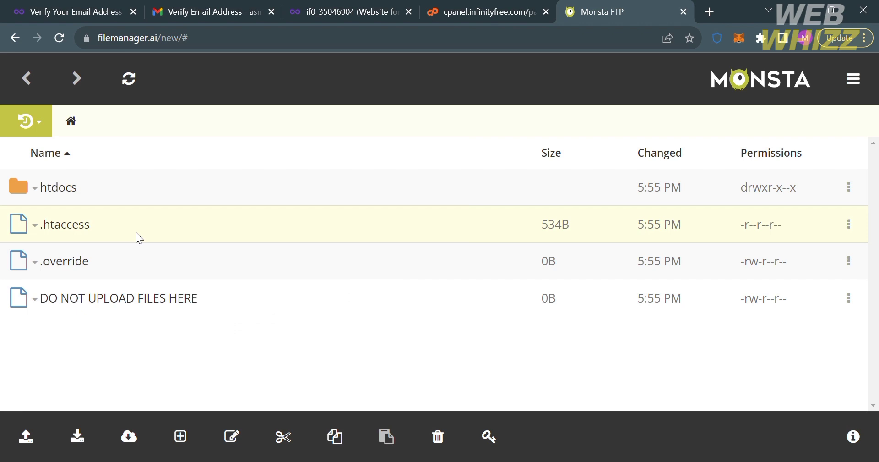
right_click(136, 232)
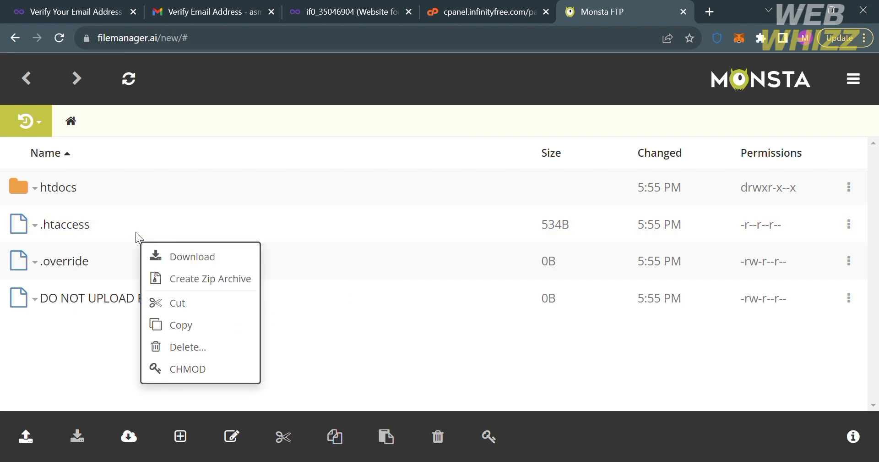
- Return to the hosting control panel and open the Softaculous Apps Installer from its Software section
click(486, 11)
scroll(591, 286, down, 8)
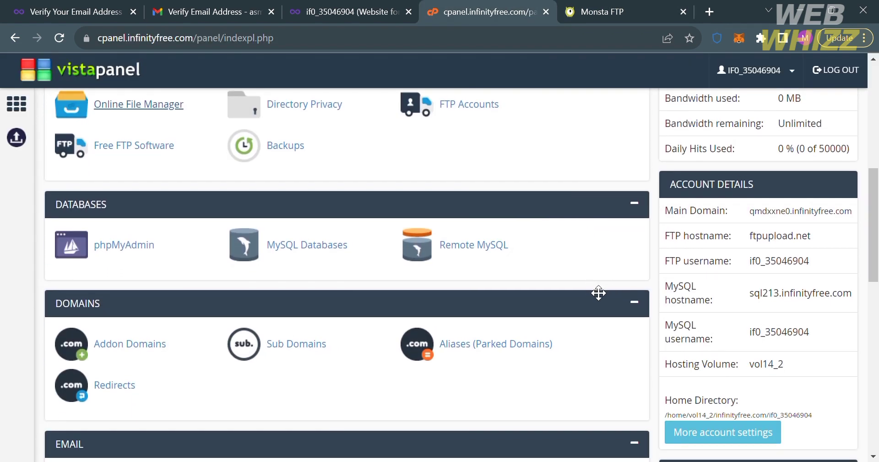
scroll(591, 286, down, 4)
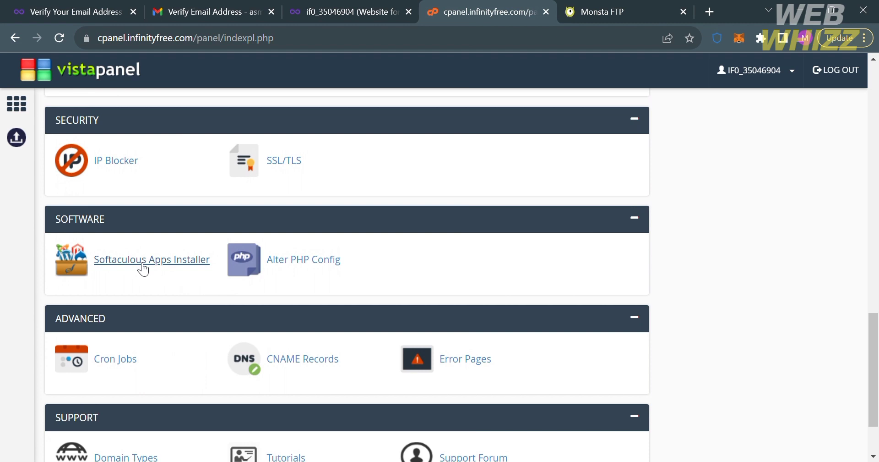
click(143, 266)
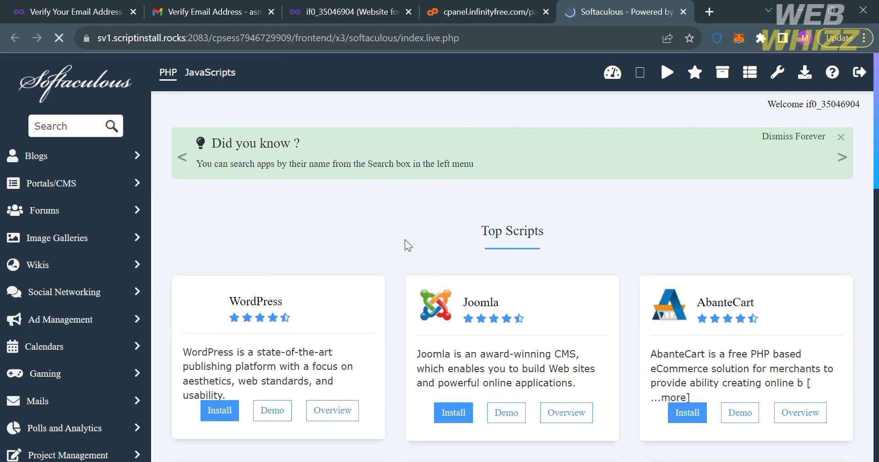
- Open the WordPress overview among the top scripts and bring up its installation form
scroll(404, 239, down, 1)
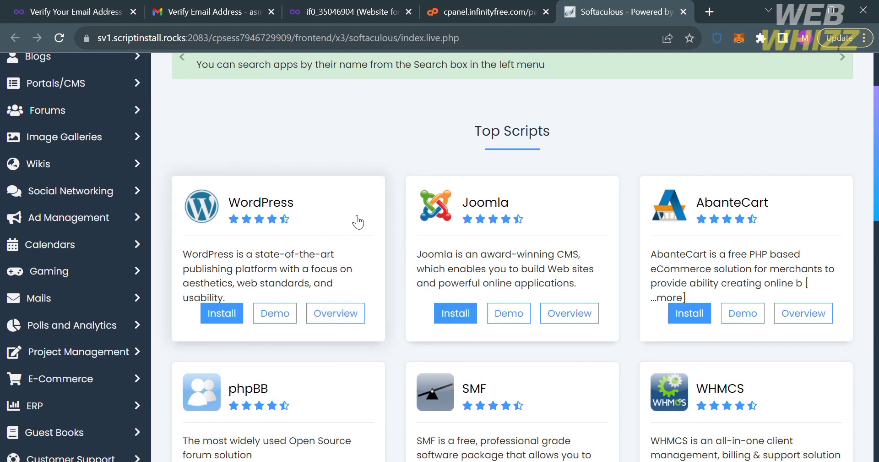
click(306, 215)
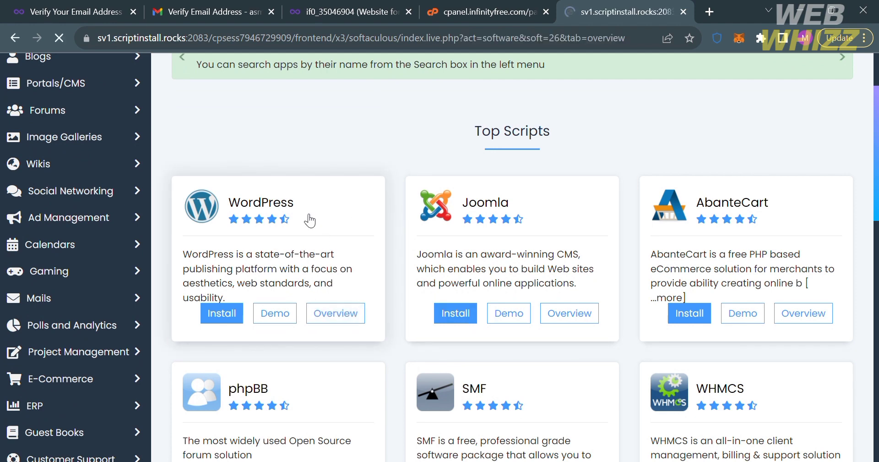
scroll(351, 326, down, 3)
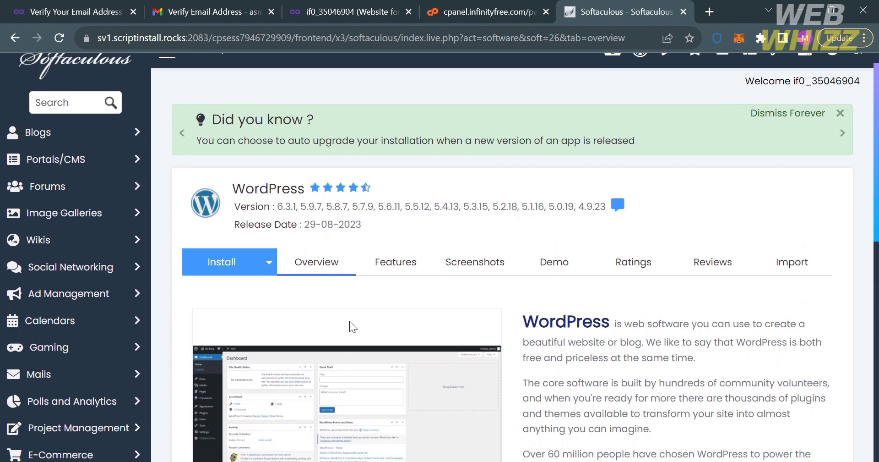
scroll(350, 321, down, 2)
scroll(350, 320, down, 2)
click(292, 406)
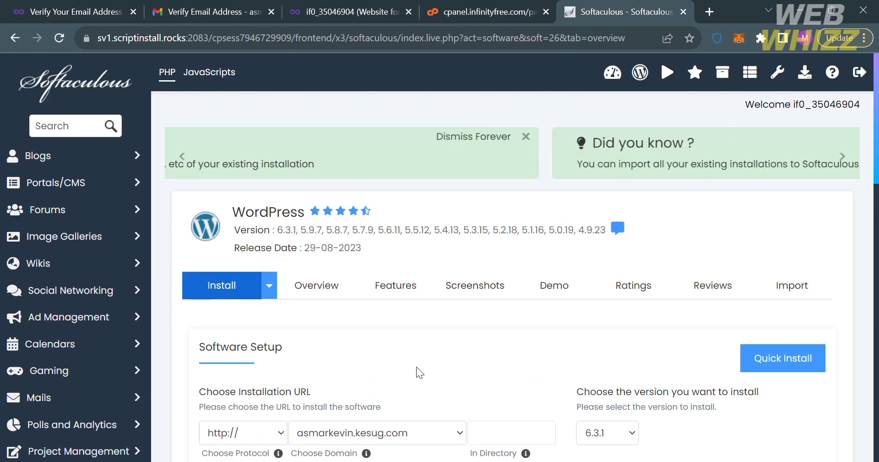
- Set the WordPress admin username to "Sample" in the installation form
scroll(416, 366, down, 5)
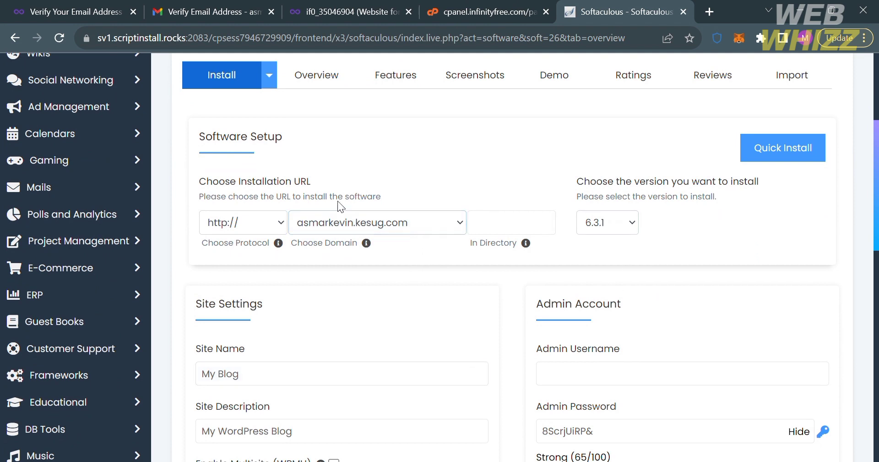
scroll(399, 284, down, 3)
click(610, 236)
text(Sample)
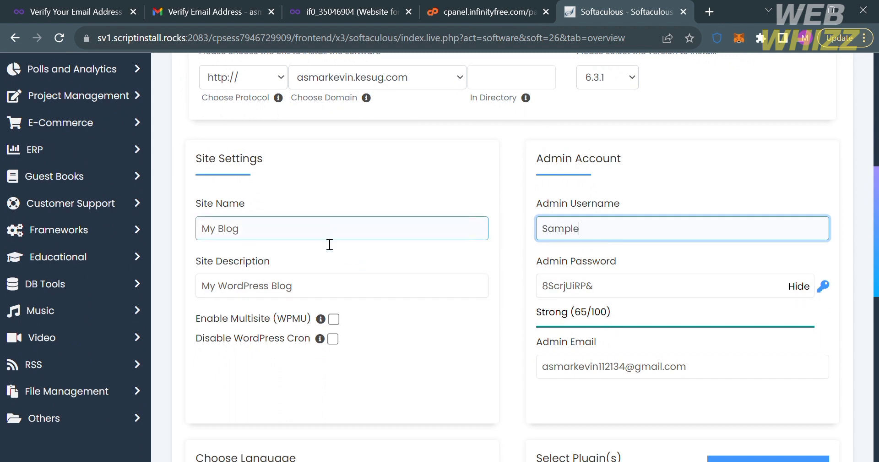
- Choose the Helpers theme for the WordPress installation, accept its demo images, and close the extra cPanel Login page
scroll(347, 287, down, 5)
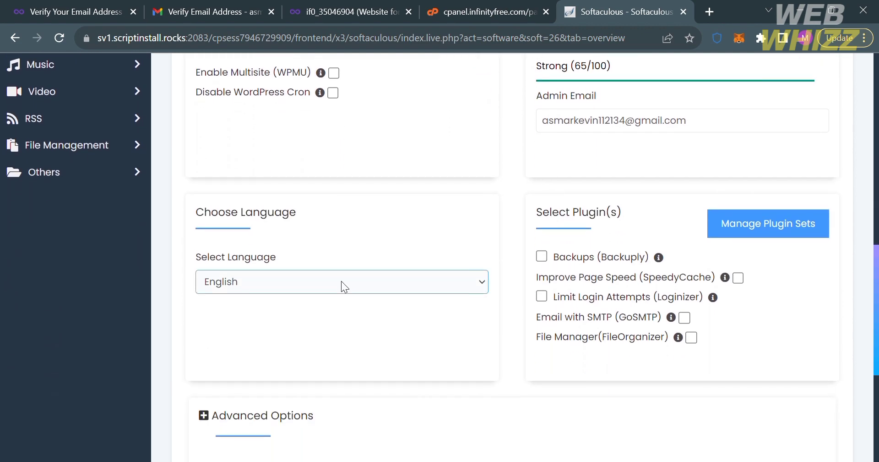
scroll(434, 298, down, 4)
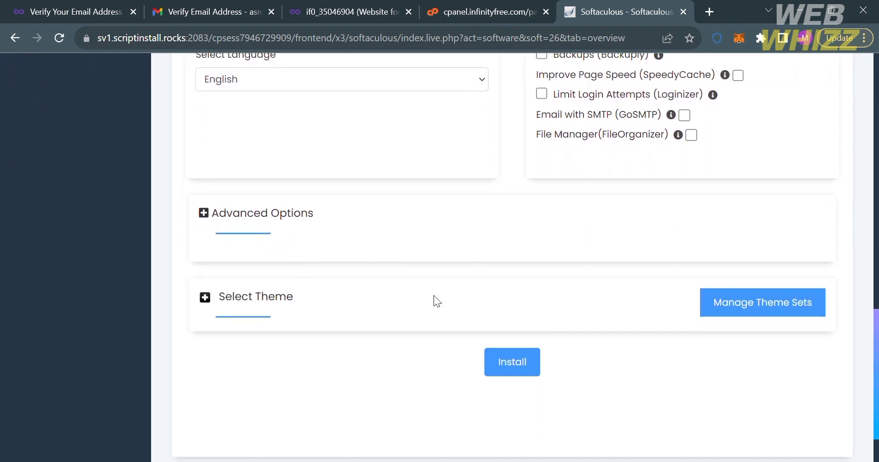
click(275, 311)
scroll(596, 300, down, 4)
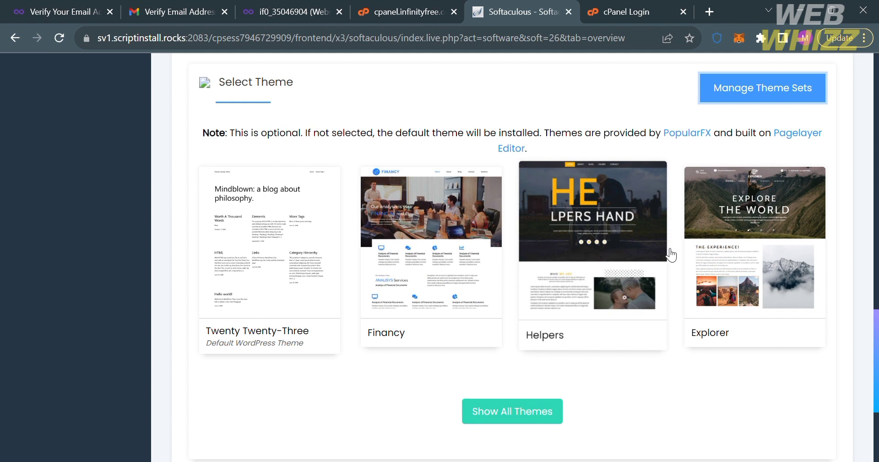
click(578, 238)
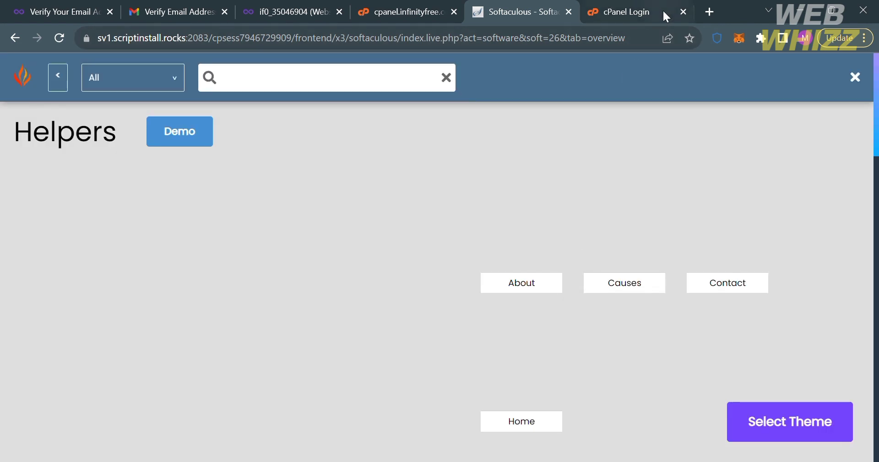
click(683, 12)
click(795, 425)
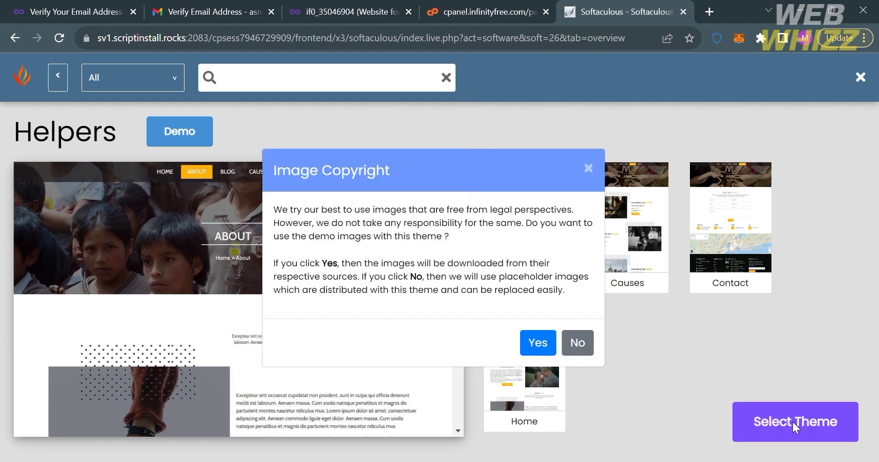
click(538, 343)
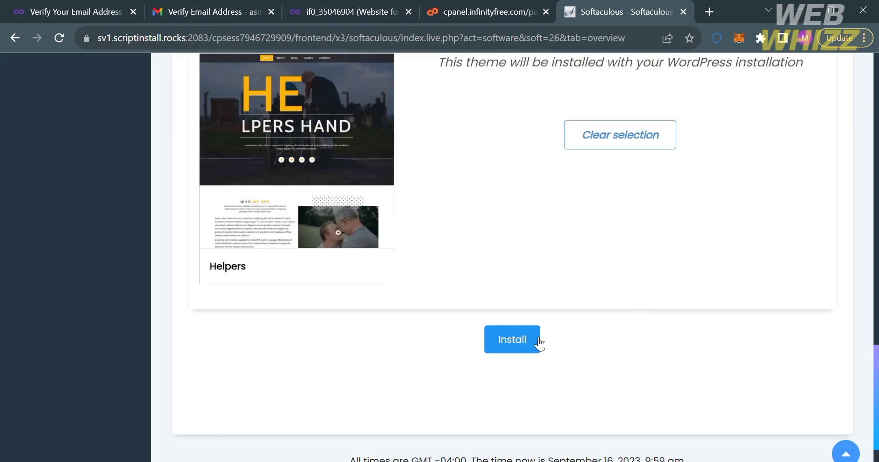
- Review the WordPress installation settings, try to run the installation, and dismiss the browser alert
scroll(540, 343, up, 7)
scroll(539, 343, down, 7)
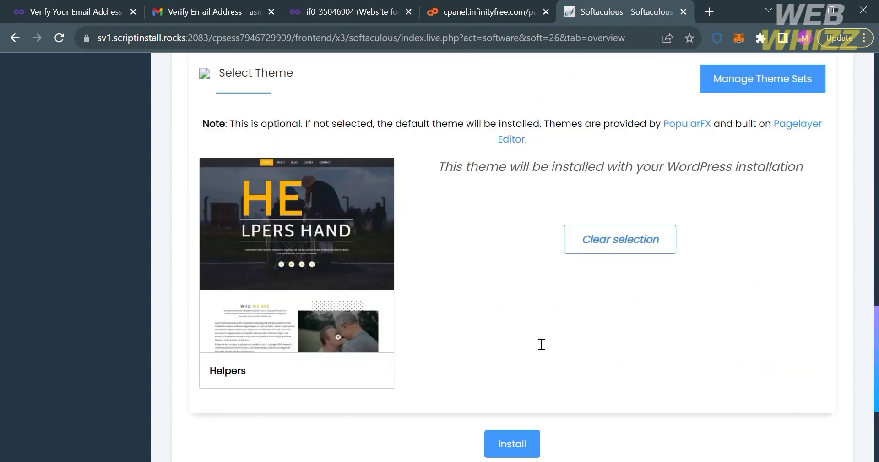
scroll(304, 229, up, 9)
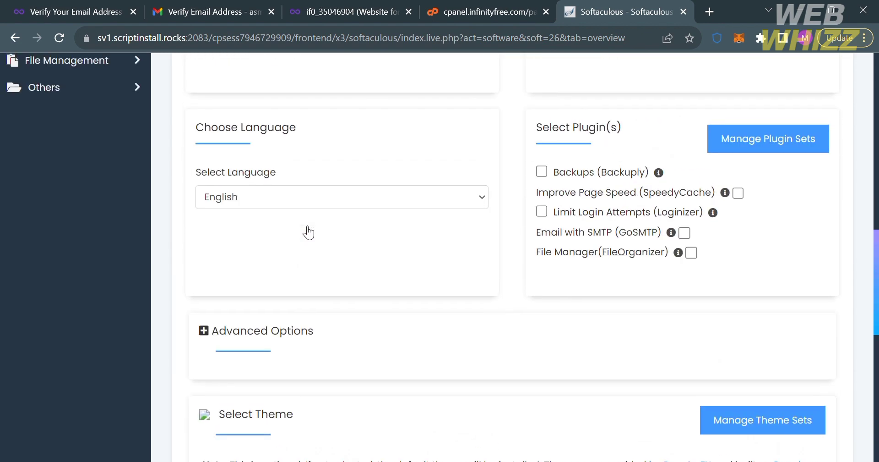
scroll(304, 229, down, 10)
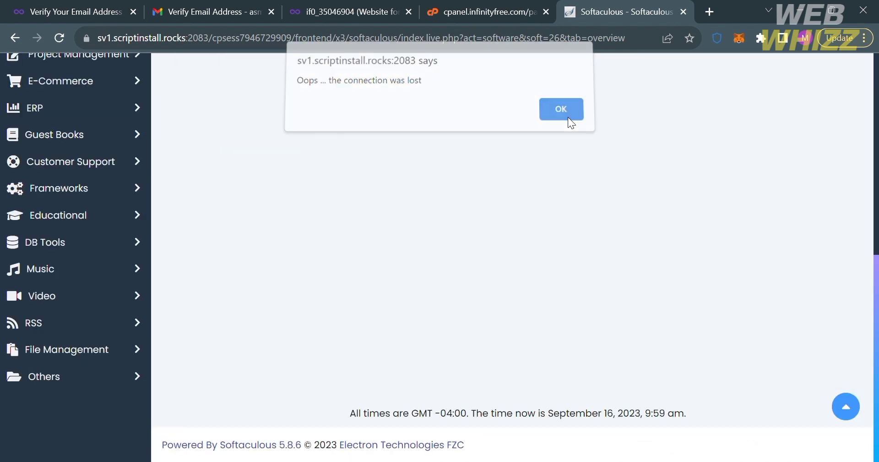
click(561, 117)
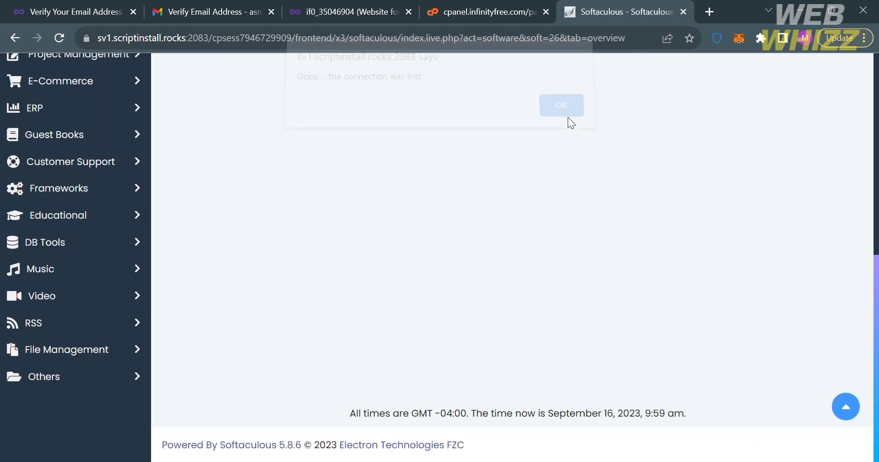